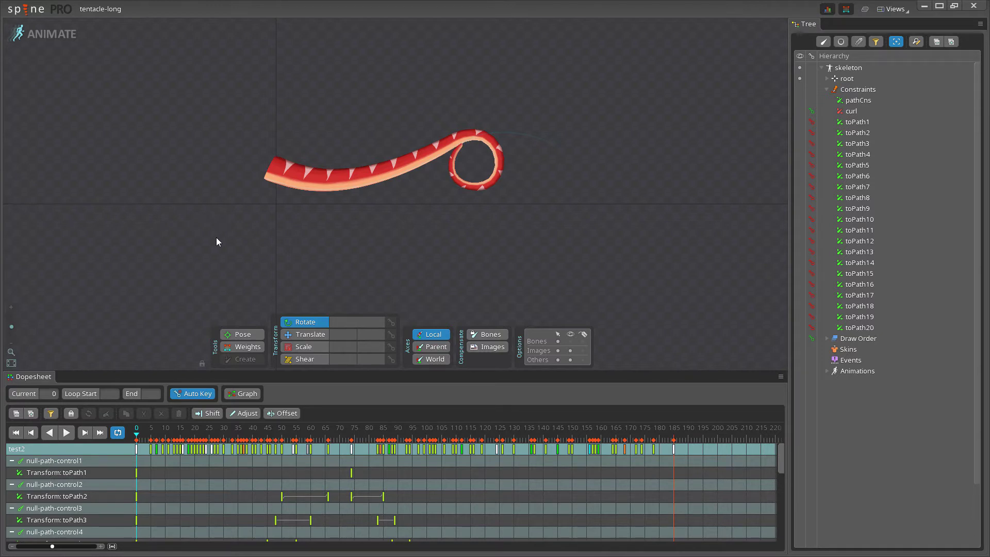
# Step: Play through the tentacle's curling animation, then return to the first frame
pyautogui.click(139, 439)
pyautogui.moveTo(139, 438); pyautogui.dragTo(421, 448)
pyautogui.press('Home')
# Step: Show the tentacle's bones and path, view its tight curl at frame 48, then enter Setup mode
pyautogui.click(570, 340)
pyautogui.scroll(3, 390, 224)
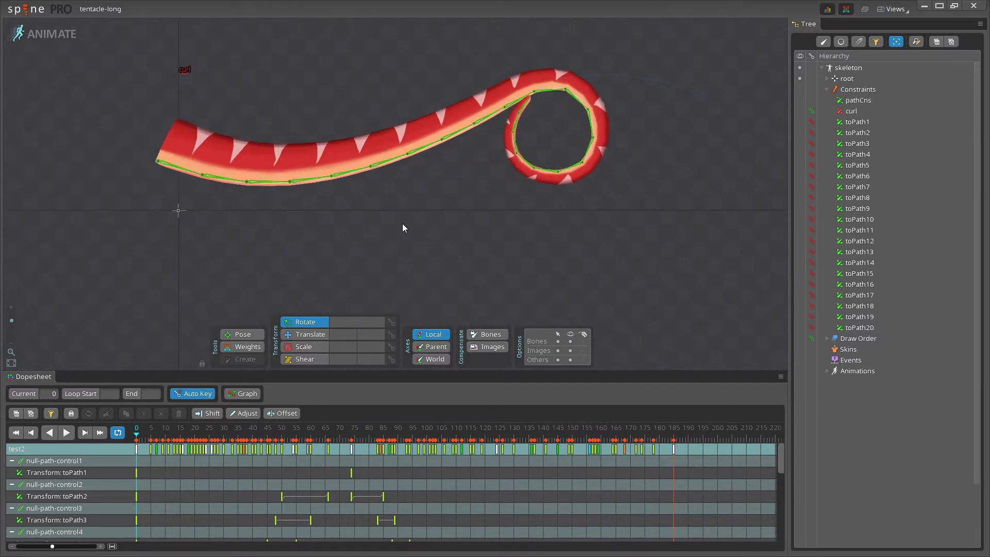
pyautogui.moveTo(402, 224); pyautogui.dragTo(401, 252)
pyautogui.scroll(-1, 403, 257)
pyautogui.scroll(-1, 404, 251)
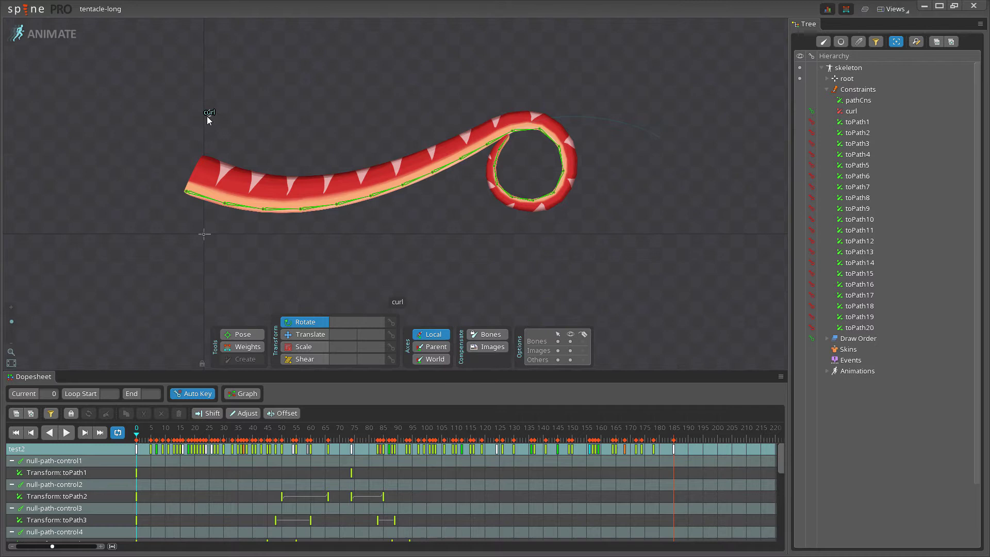
pyautogui.moveTo(168, 428); pyautogui.dragTo(276, 429)
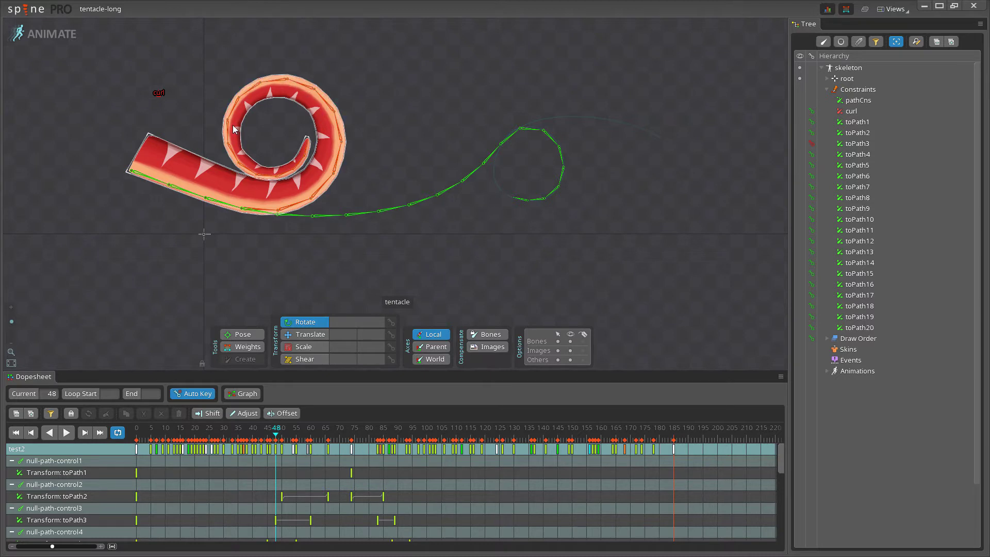
pyautogui.moveTo(381, 241); pyautogui.dragTo(398, 241)
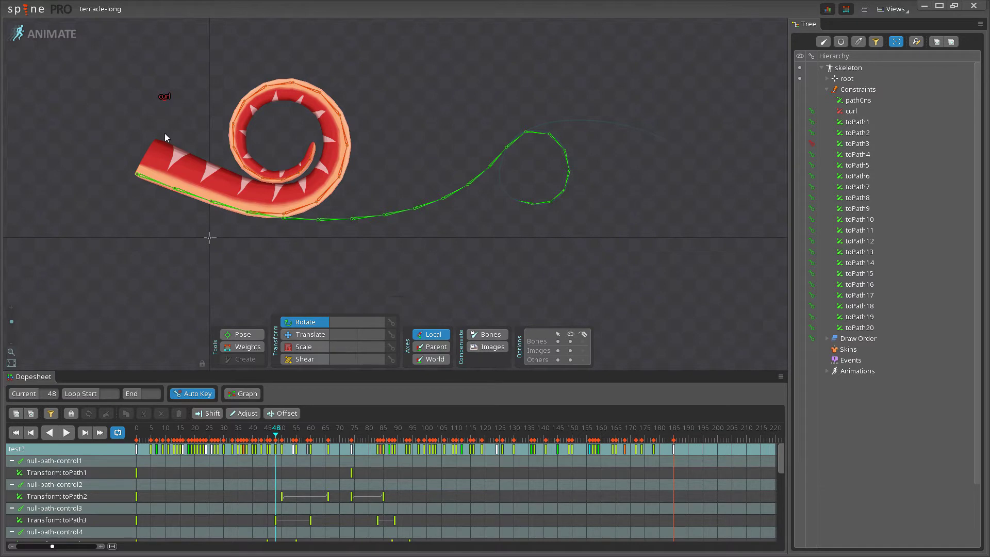
pyautogui.click(52, 35)
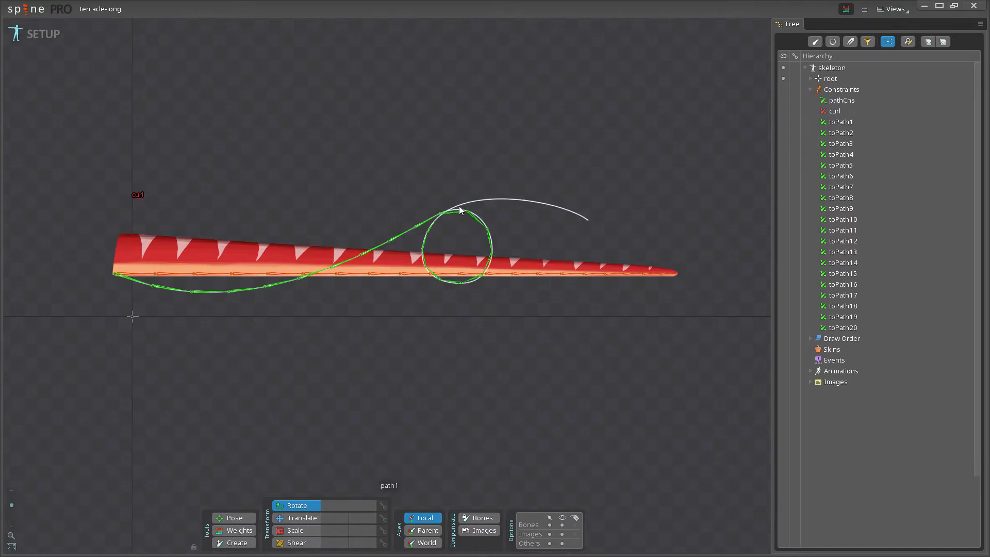
pyautogui.click(840, 102)
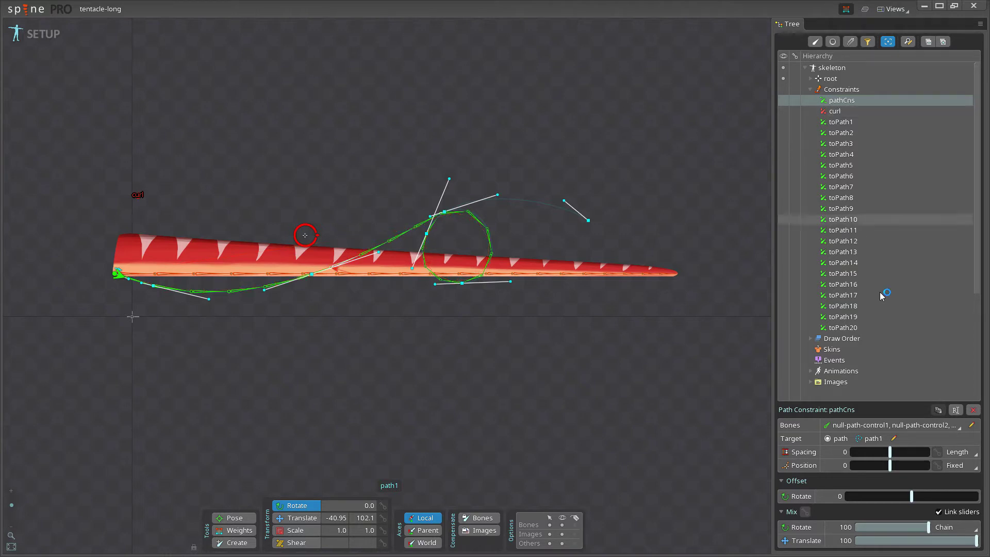
pyautogui.moveTo(889, 466)
pyautogui.mouseDown()
pyautogui.moveTo(853, 470)
pyautogui.moveTo(948, 472)
pyautogui.moveTo(892, 473)
pyautogui.mouseUp()
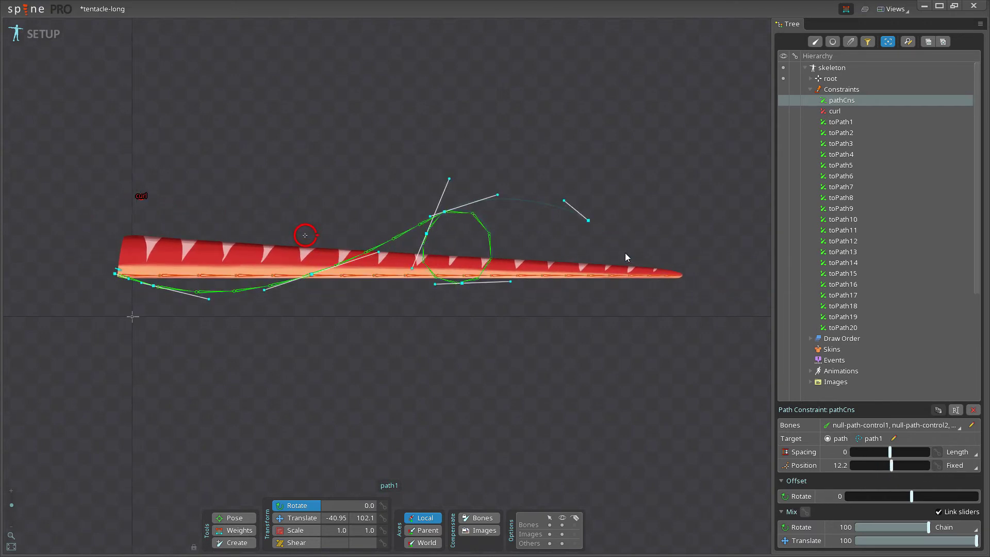
pyautogui.hotkey('ctrl', 'z')
pyautogui.click(584, 314)
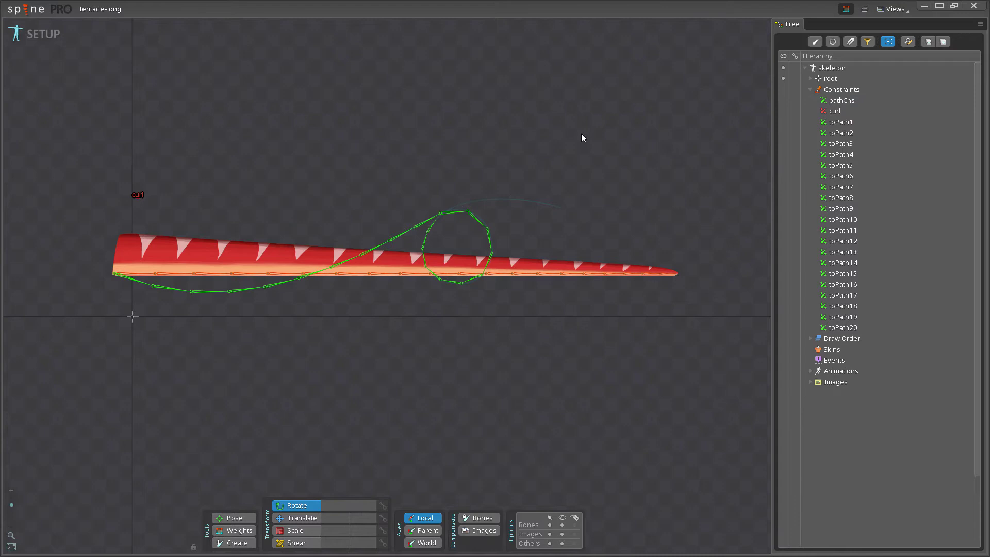
# Step: With the curl constraint selected, set the curl bone's rotation to 10 degrees
pyautogui.click(834, 112)
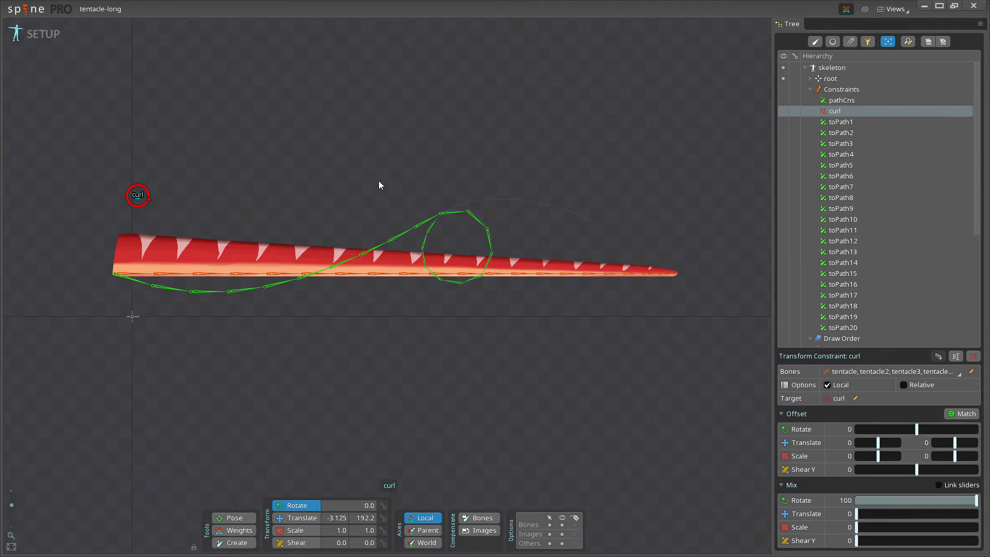
pyautogui.scroll(-2, 236, 168)
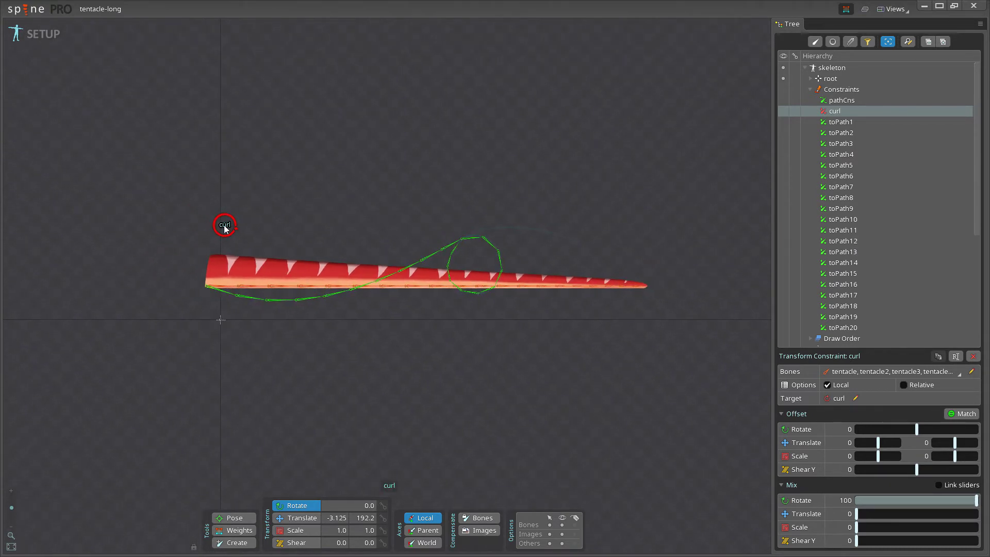
pyautogui.moveTo(320, 393); pyautogui.dragTo(344, 326)
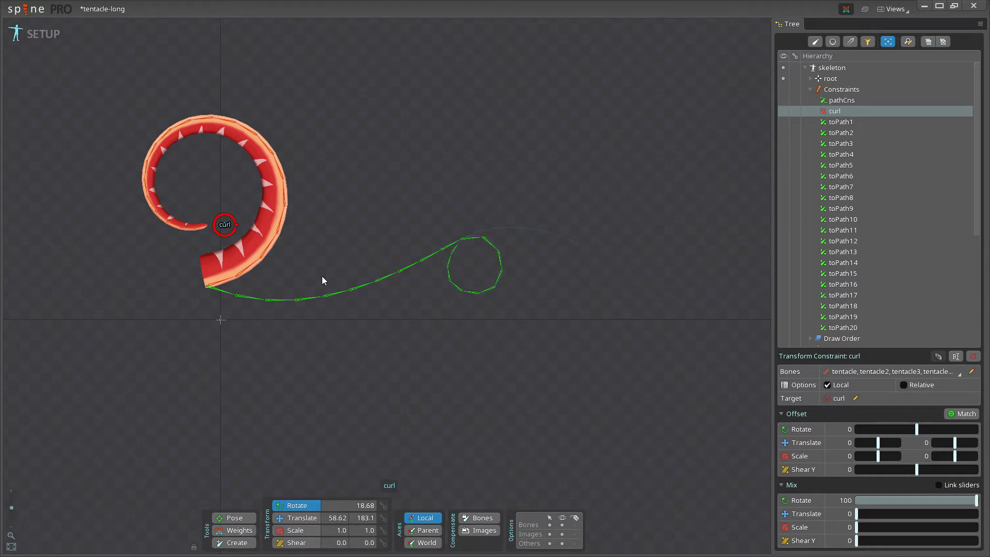
pyautogui.scroll(2, 303, 268)
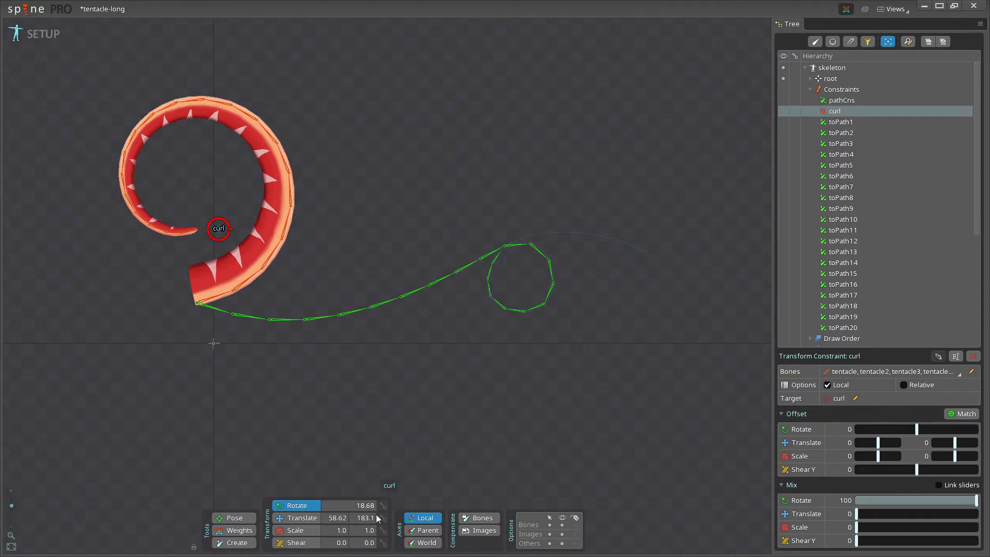
pyautogui.doubleClick(352, 508)
pyautogui.write('10')
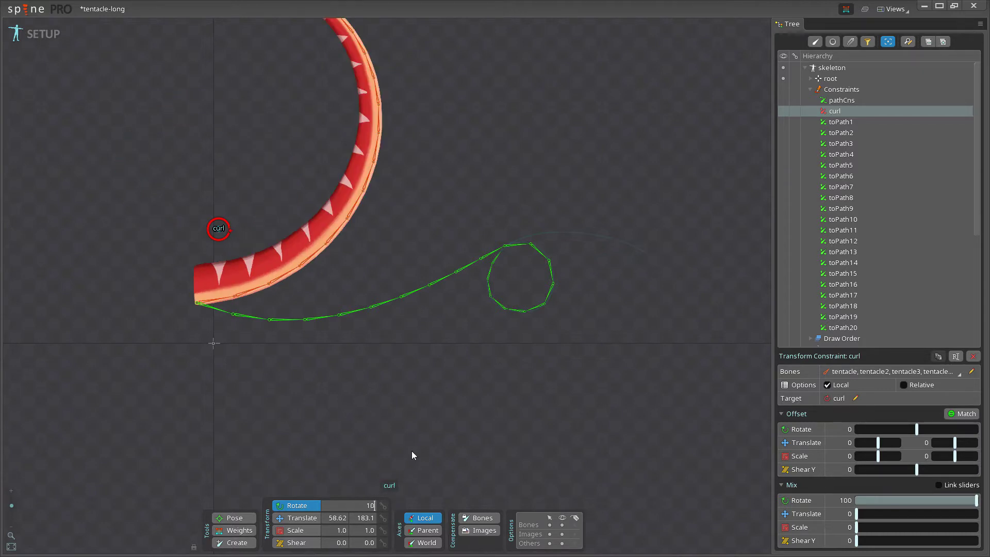
pyautogui.press('Return')
pyautogui.click(217, 302)
pyautogui.click(255, 286)
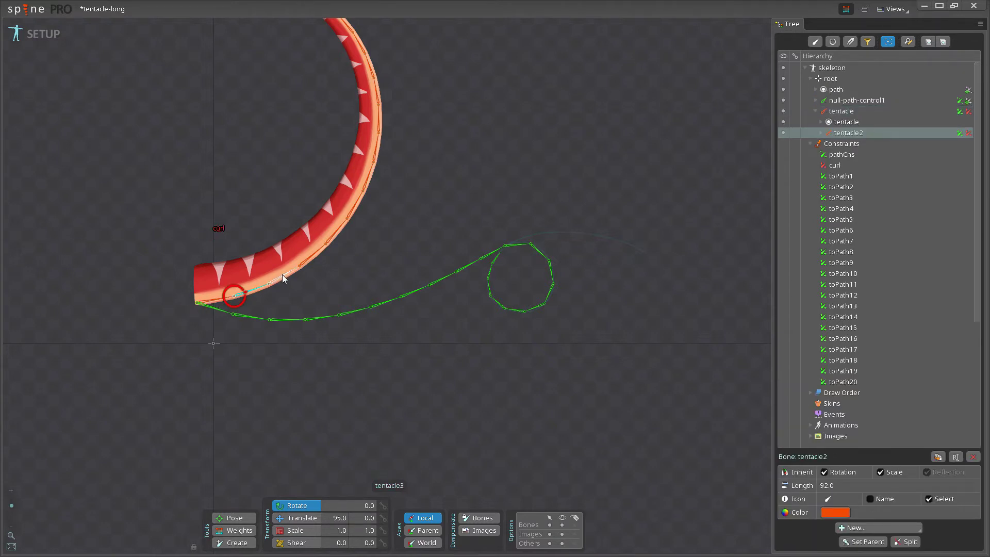
pyautogui.click(282, 274)
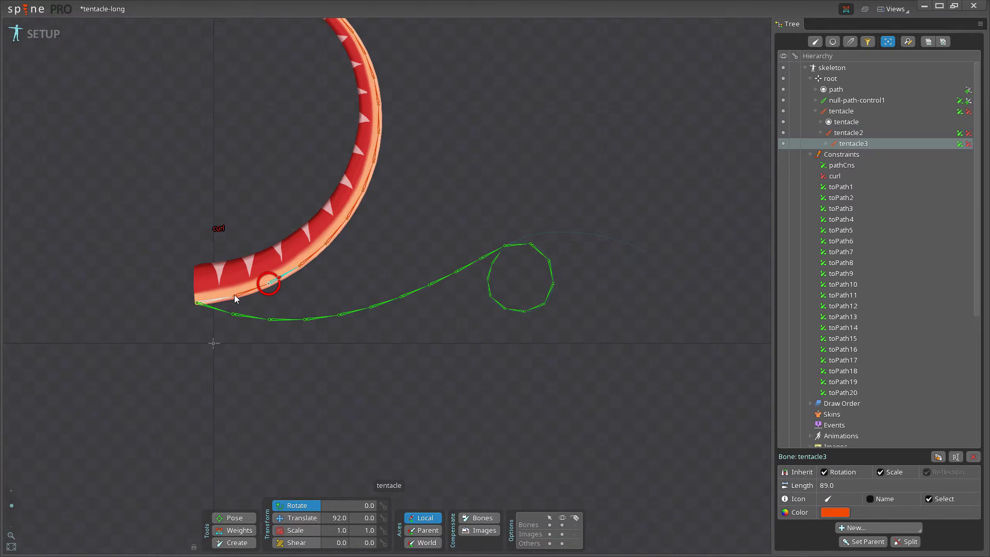
pyautogui.click(332, 270)
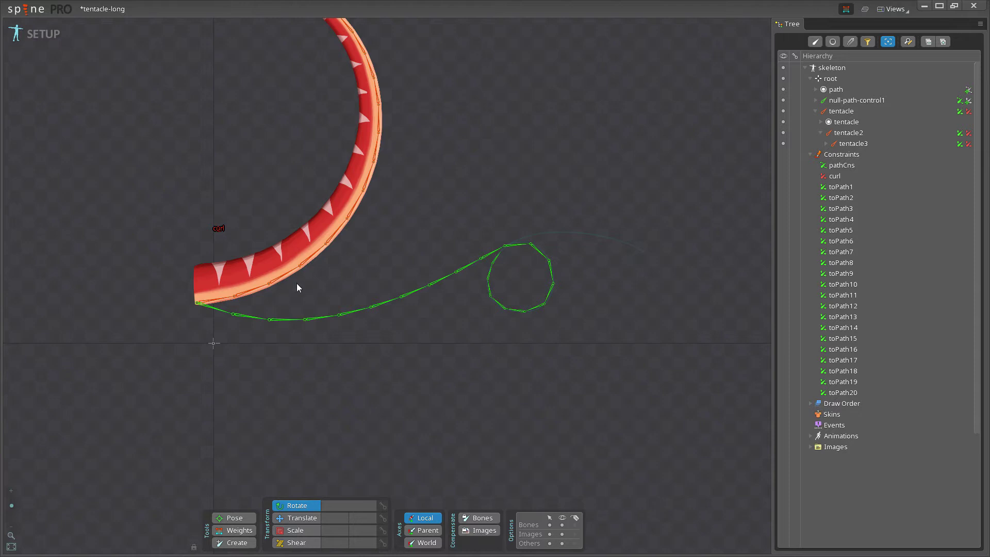
pyautogui.click(219, 301)
pyautogui.click(244, 294)
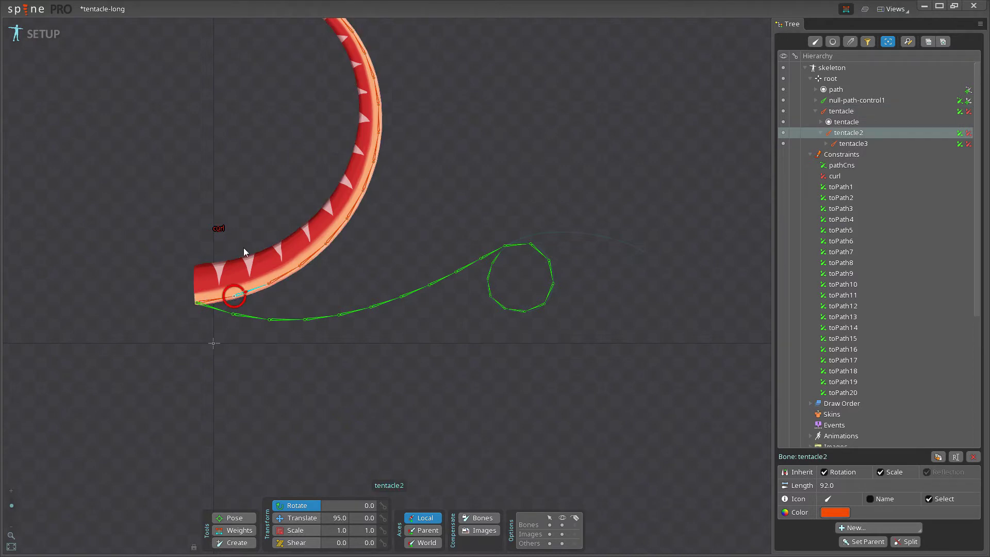
pyautogui.click(217, 228)
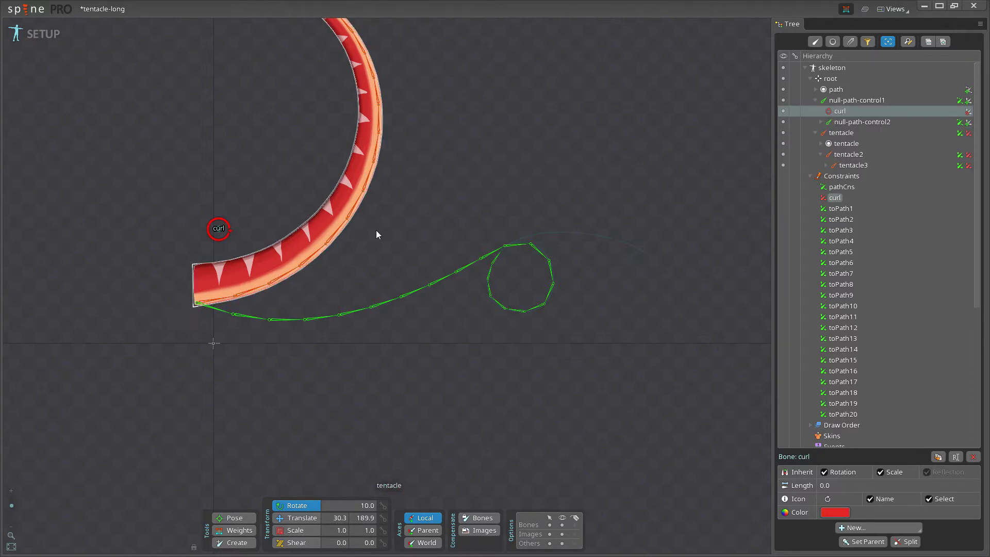
pyautogui.click(833, 198)
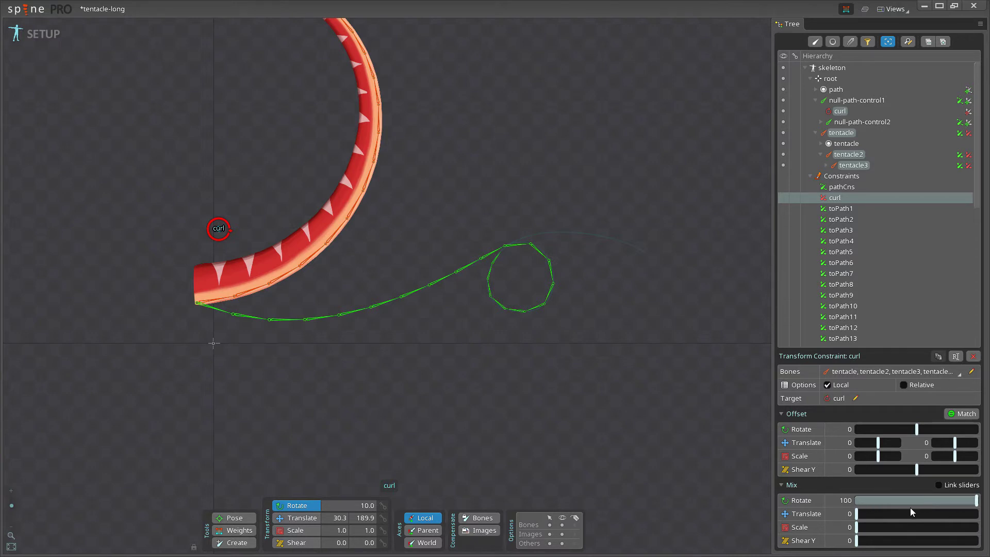
pyautogui.moveTo(554, 171); pyautogui.dragTo(571, 232)
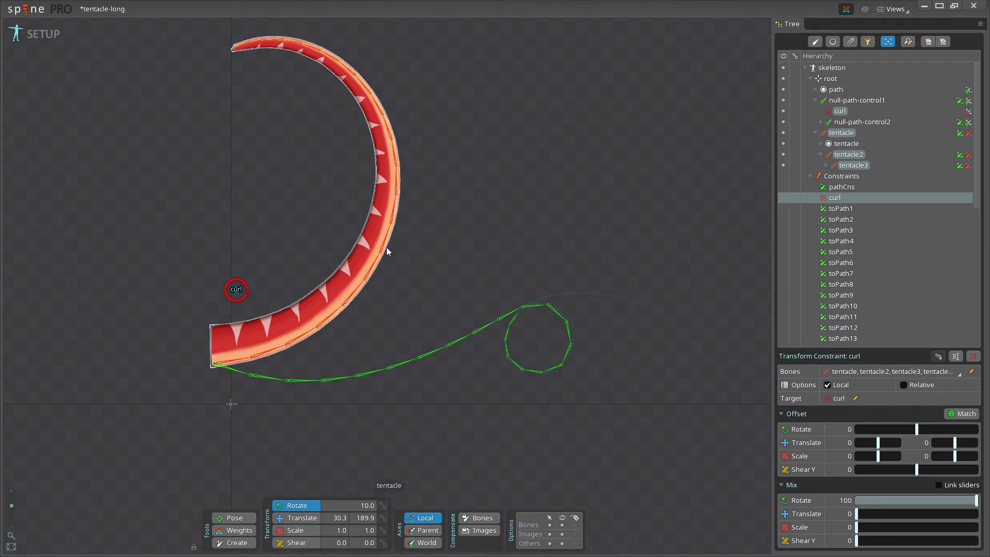
# Step: Compare the toPath1 and toPath2 constraints and the curl bone, ending on toPath1's settings
pyautogui.click(840, 210)
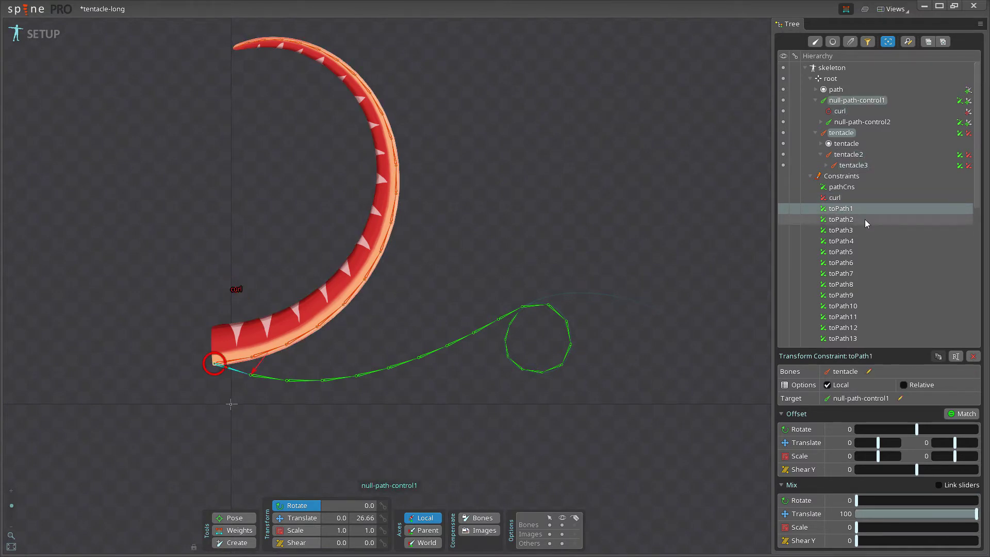
pyautogui.scroll(-2, 864, 219)
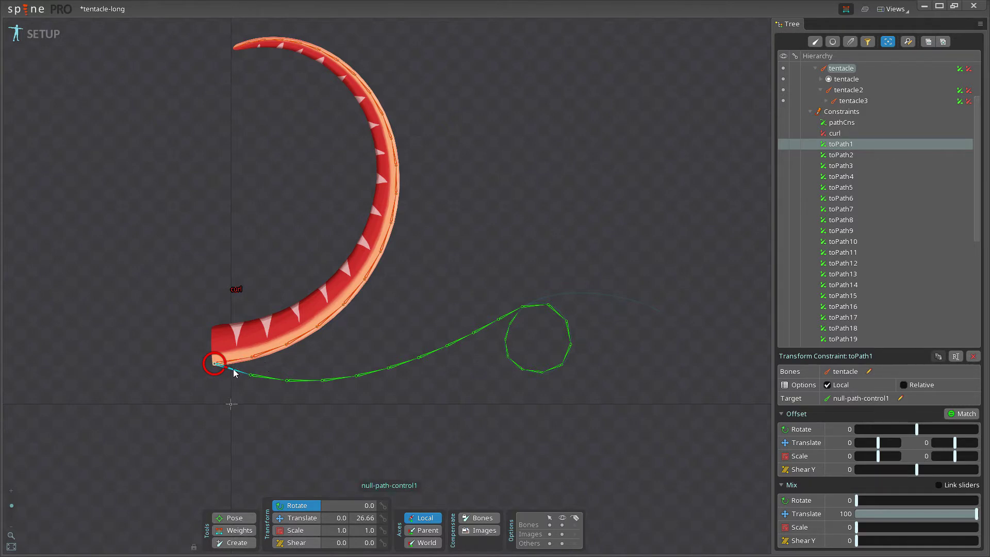
pyautogui.click(846, 155)
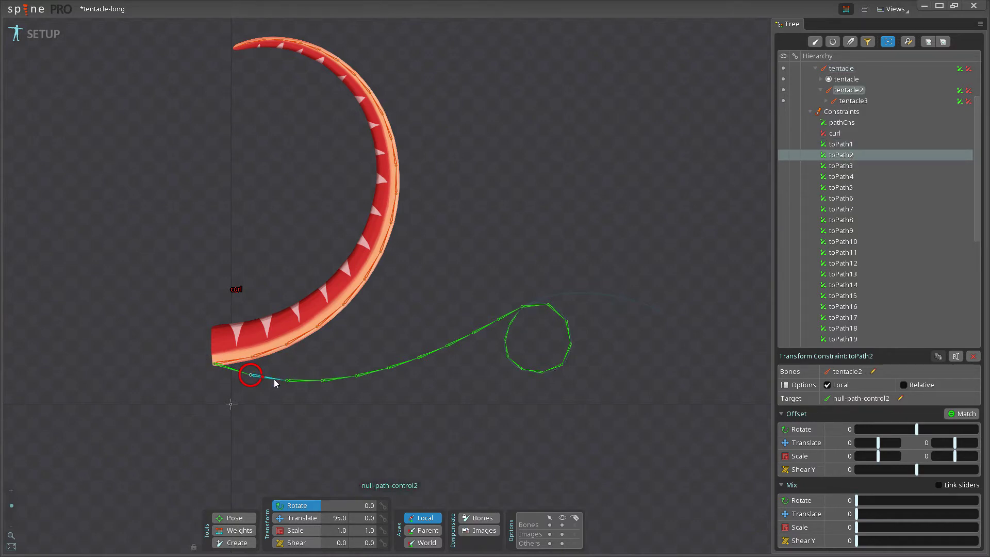
pyautogui.scroll(-2, 893, 171)
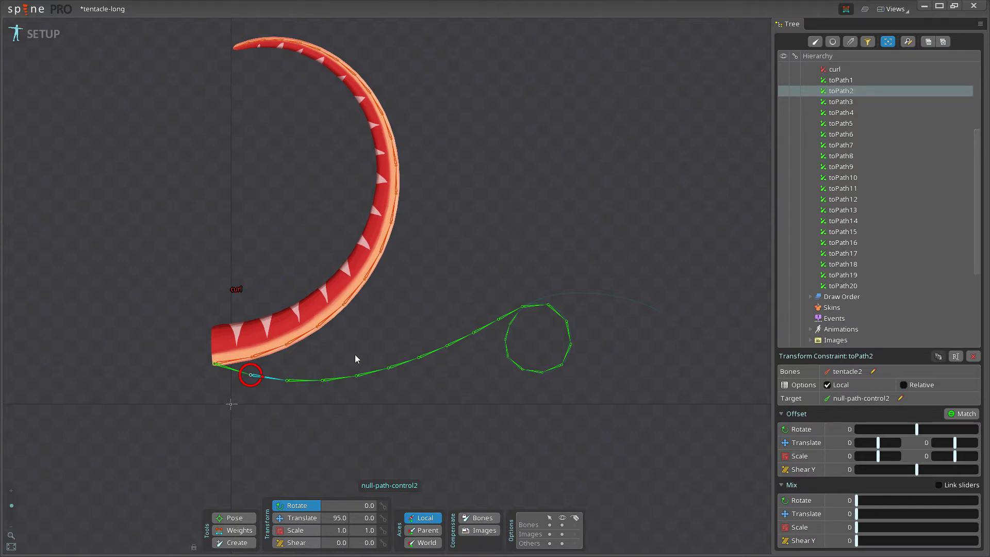
pyautogui.click(237, 288)
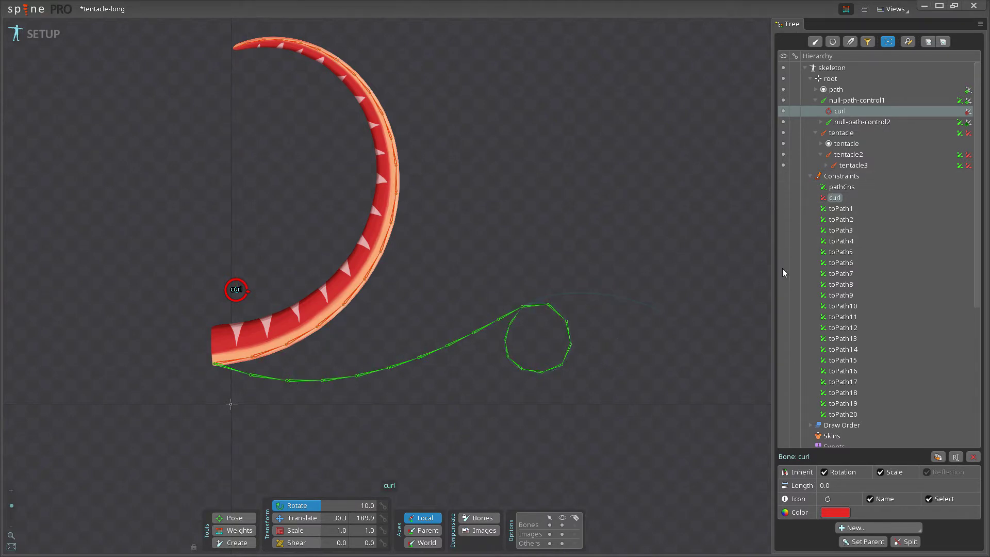
pyautogui.click(841, 210)
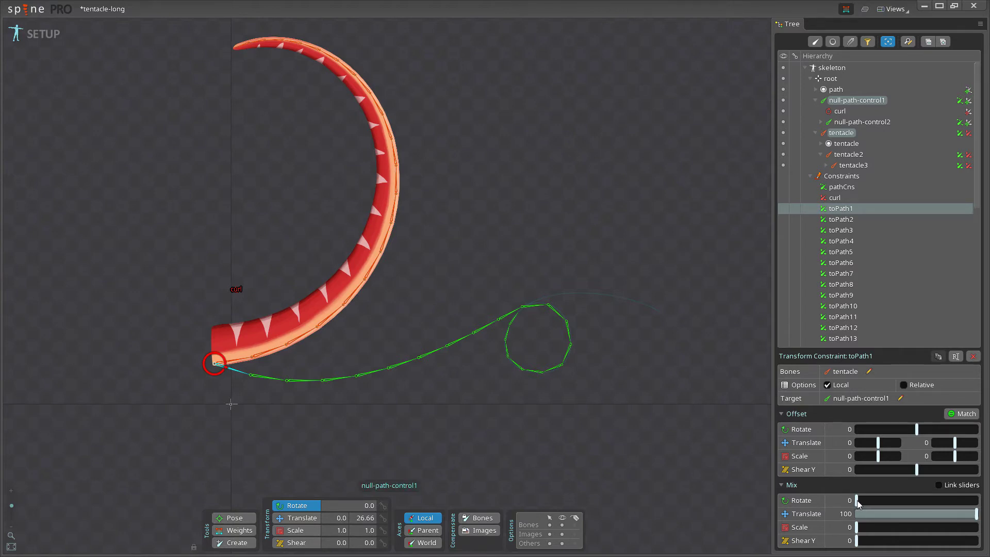
# Step: Raise the rotate mix to 100 for the tentacle base and for toPath2
pyautogui.moveTo(857, 501); pyautogui.dragTo(977, 505)
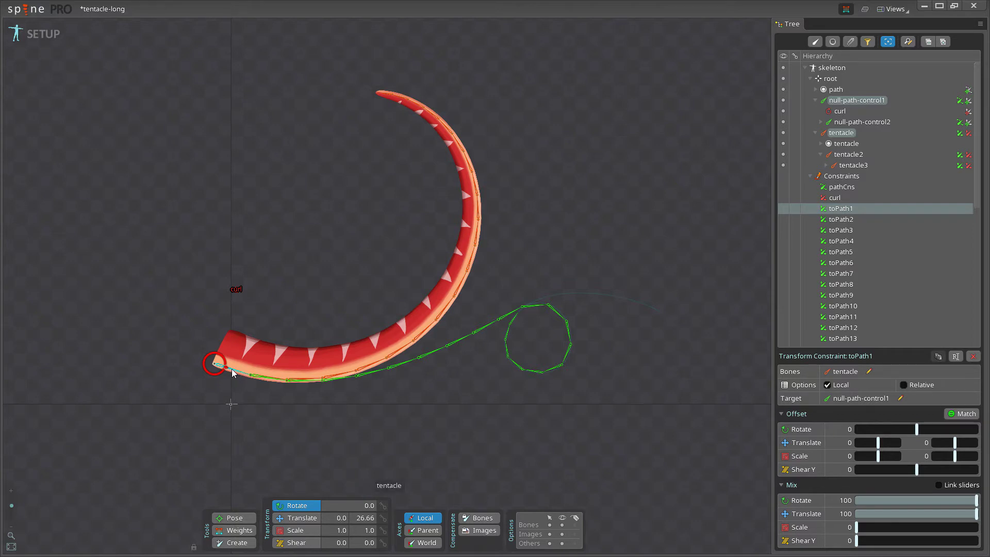
pyautogui.click(840, 219)
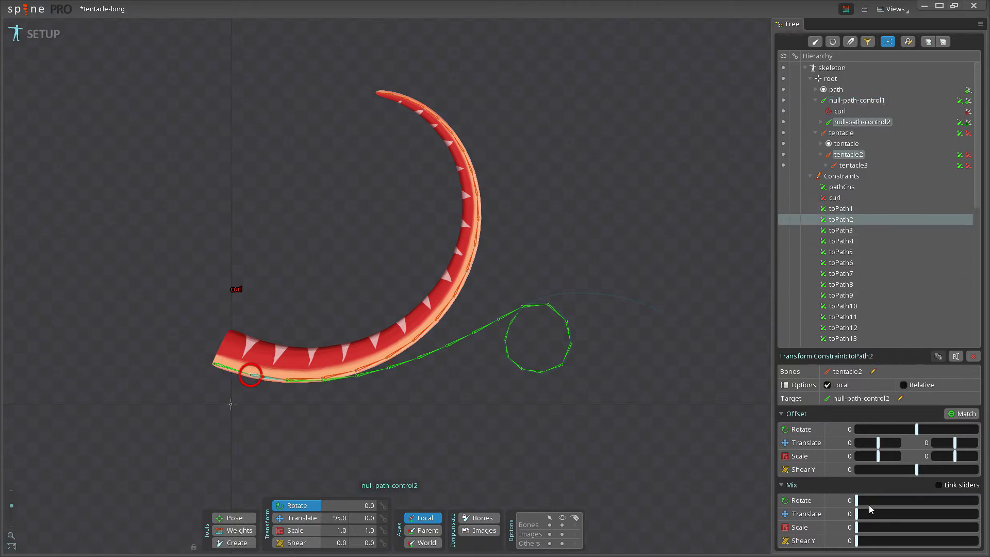
pyautogui.moveTo(869, 505); pyautogui.dragTo(976, 512)
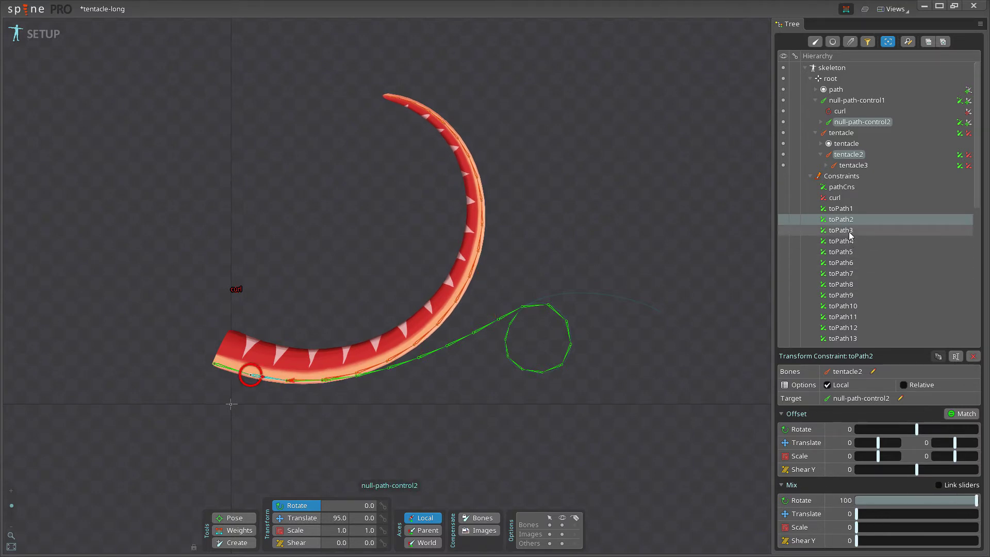
# Step: Curl the tentacle with the curl bone, try toPath3 rotate mix 100, then undo and deselect
pyautogui.click(236, 289)
pyautogui.moveTo(562, 261); pyautogui.dragTo(557, 203)
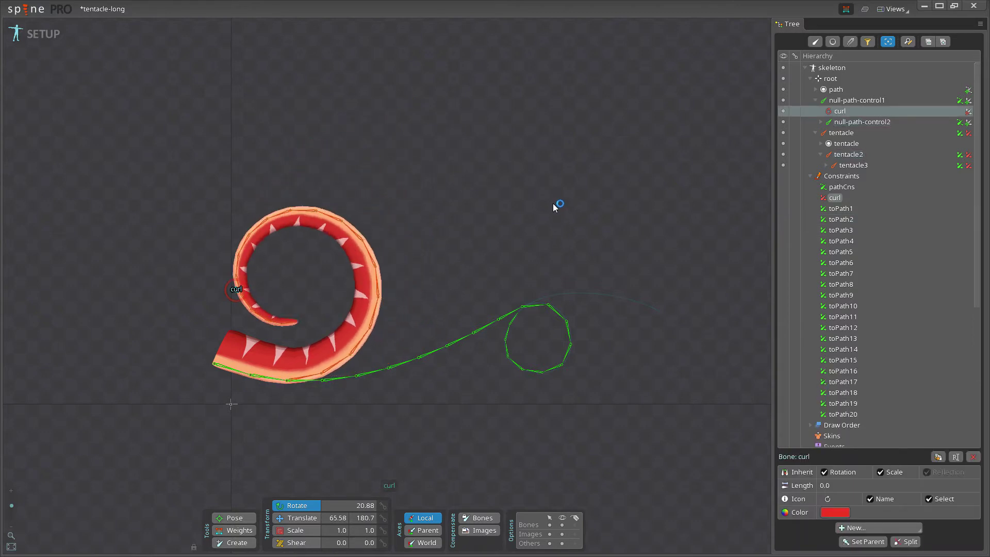
pyautogui.click(843, 233)
pyautogui.moveTo(870, 499); pyautogui.dragTo(951, 506)
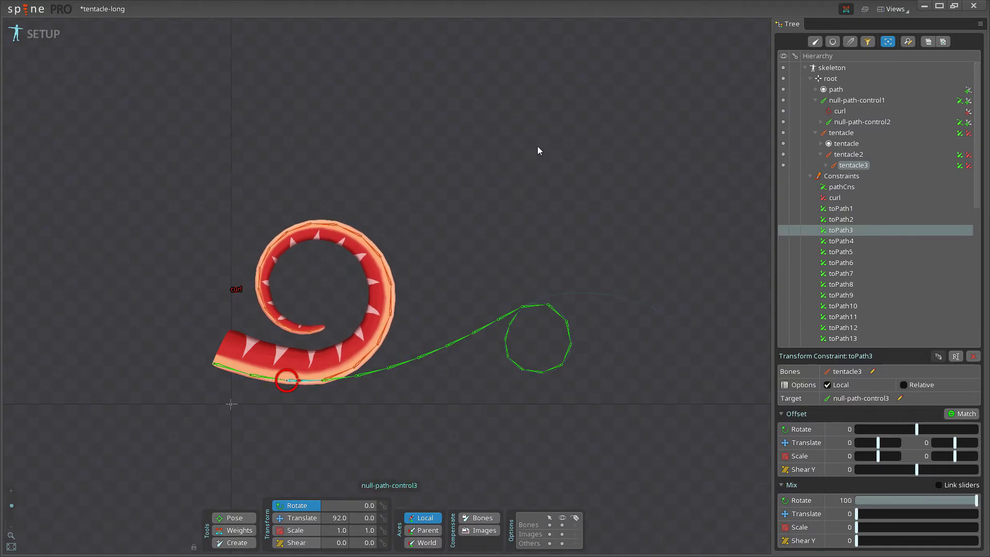
pyautogui.hotkey('ctrl', 'z')
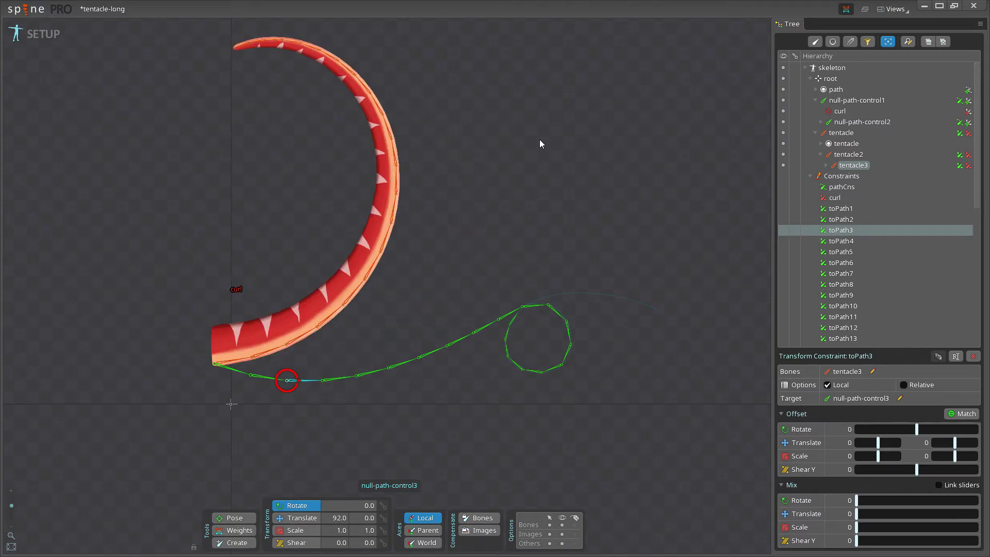
pyautogui.click(512, 165)
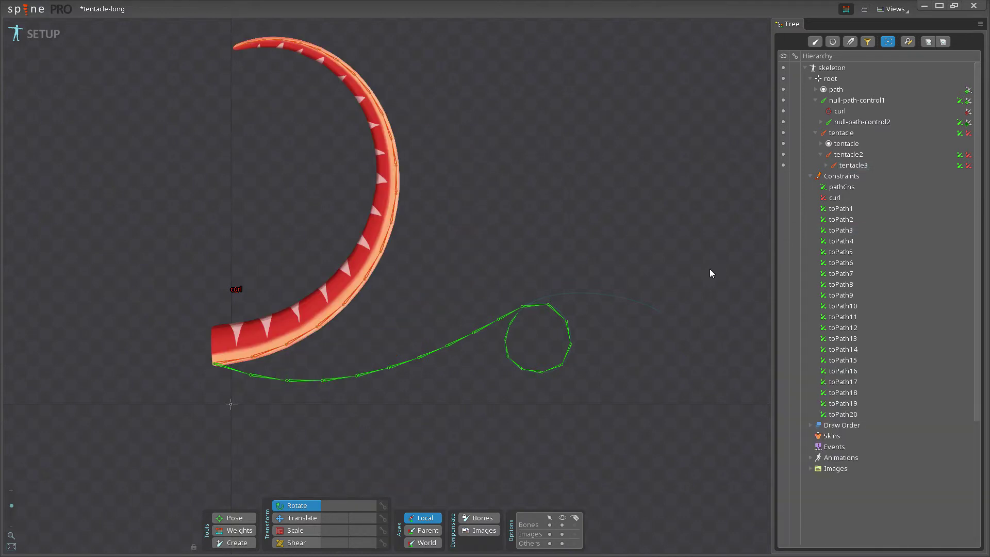
pyautogui.click(852, 210)
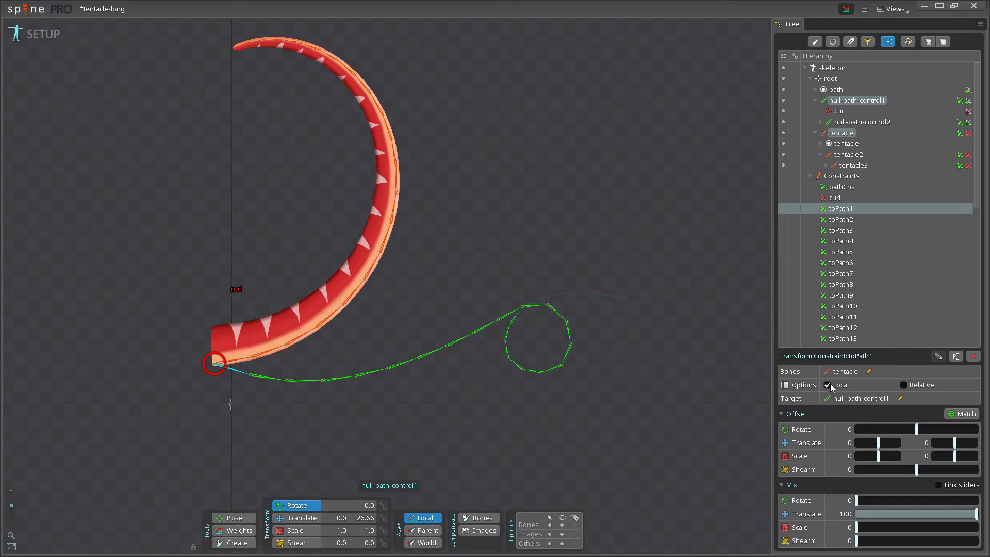
pyautogui.scroll(-2, 848, 310)
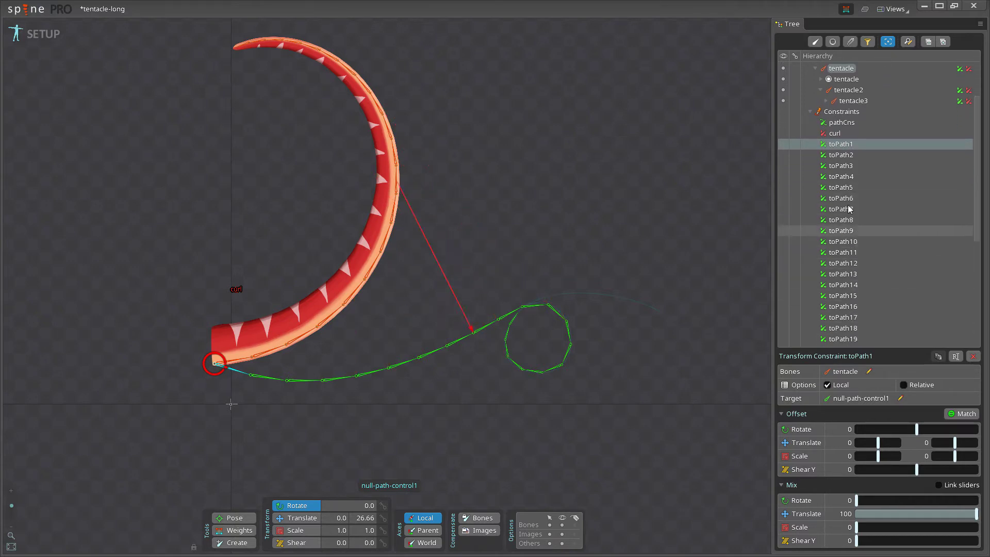
pyautogui.scroll(2, 848, 206)
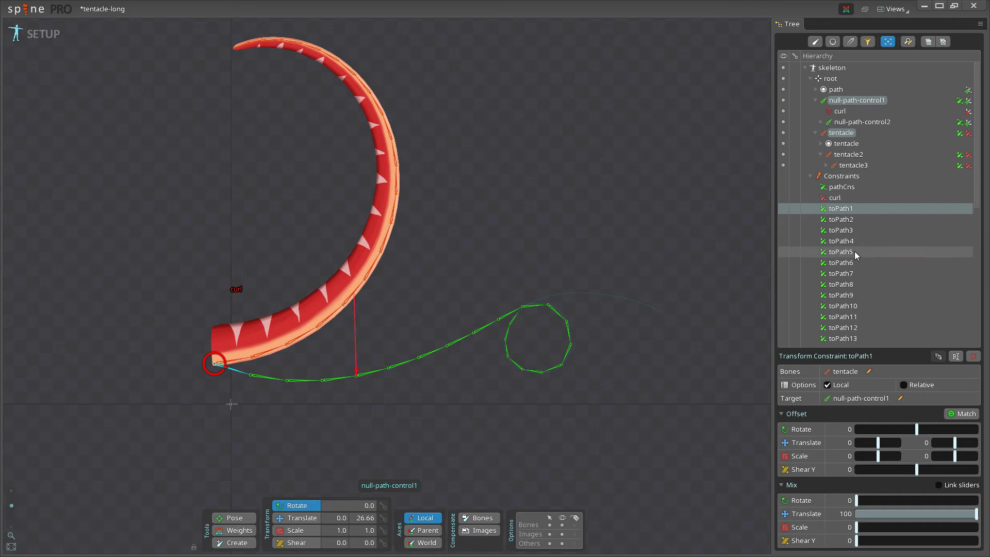
pyautogui.scroll(-2, 854, 251)
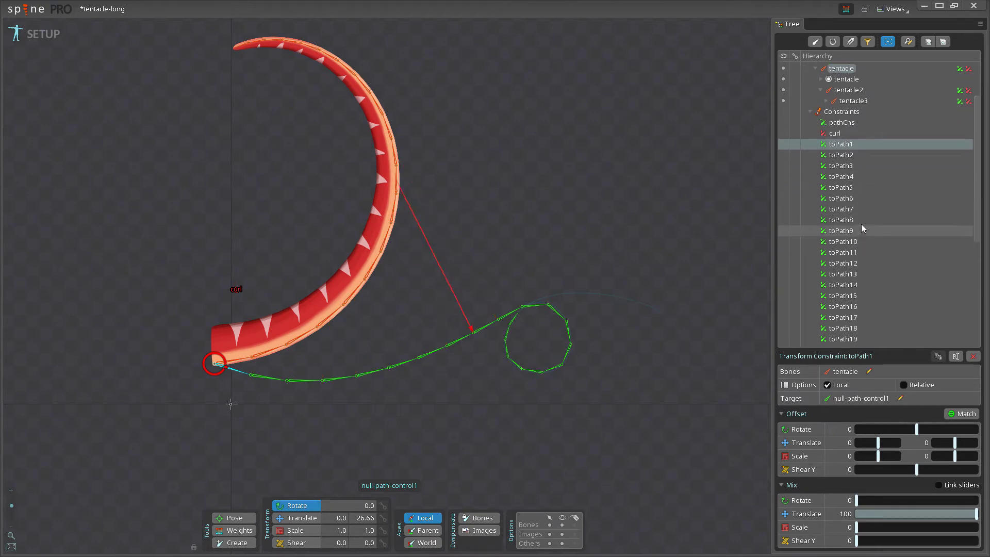
pyautogui.scroll(-2, 878, 213)
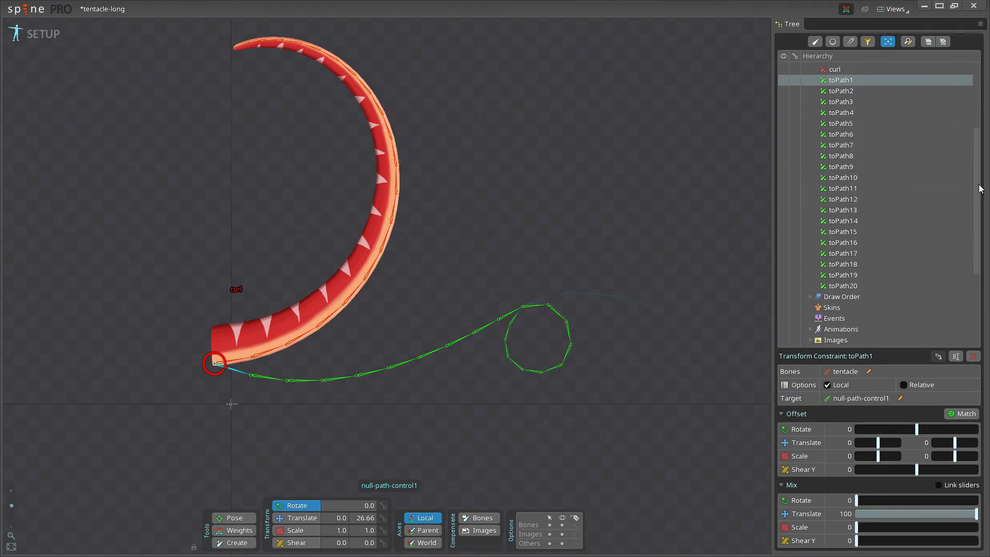
pyautogui.scroll(1, 976, 188)
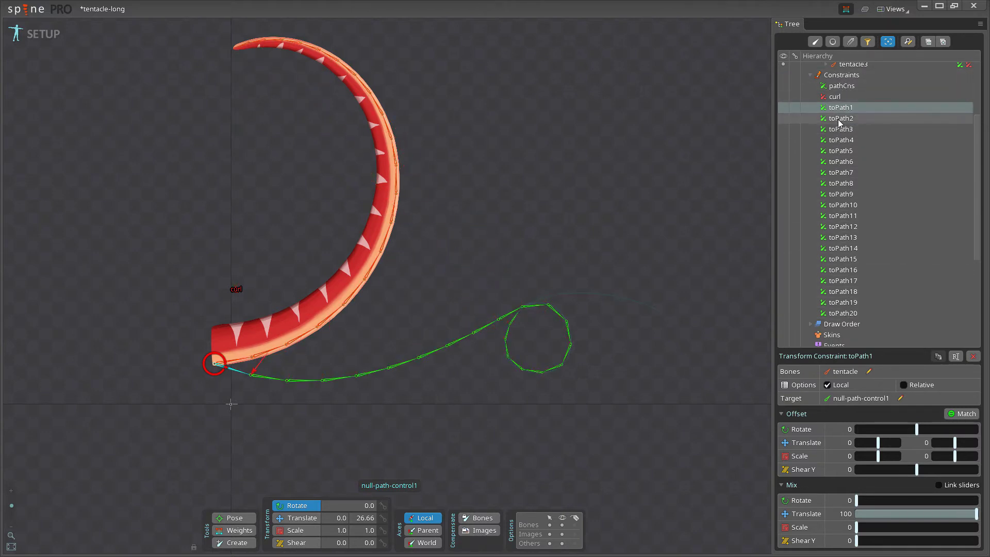
# Step: Inspect pathCns, curl and toPath1, then raise toPath1's rotate mix to full
pyautogui.click(842, 87)
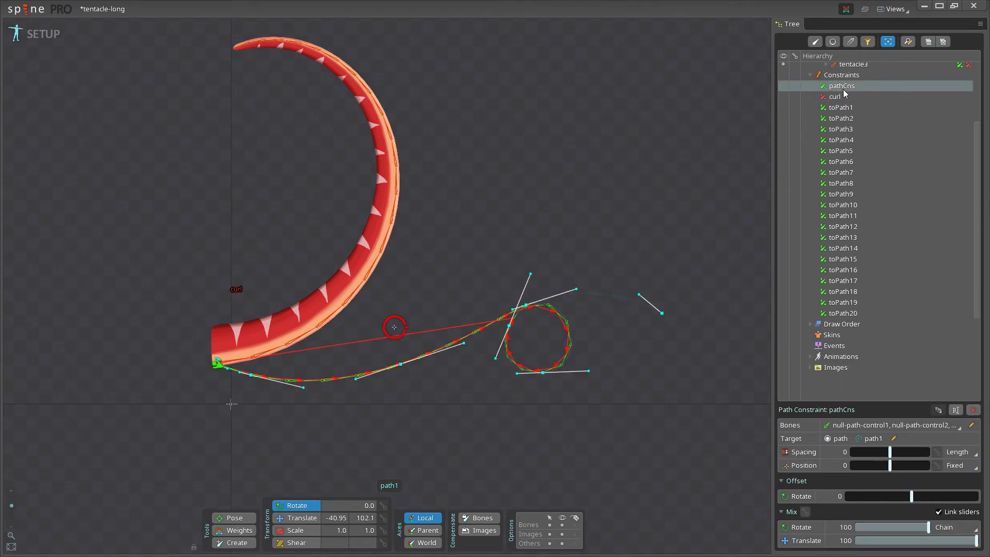
pyautogui.click(836, 98)
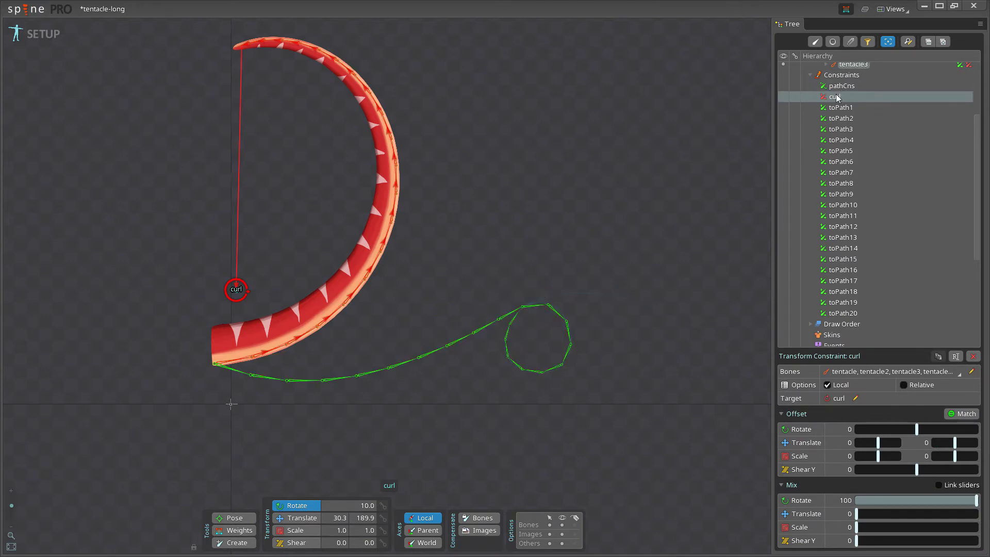
pyautogui.click(841, 108)
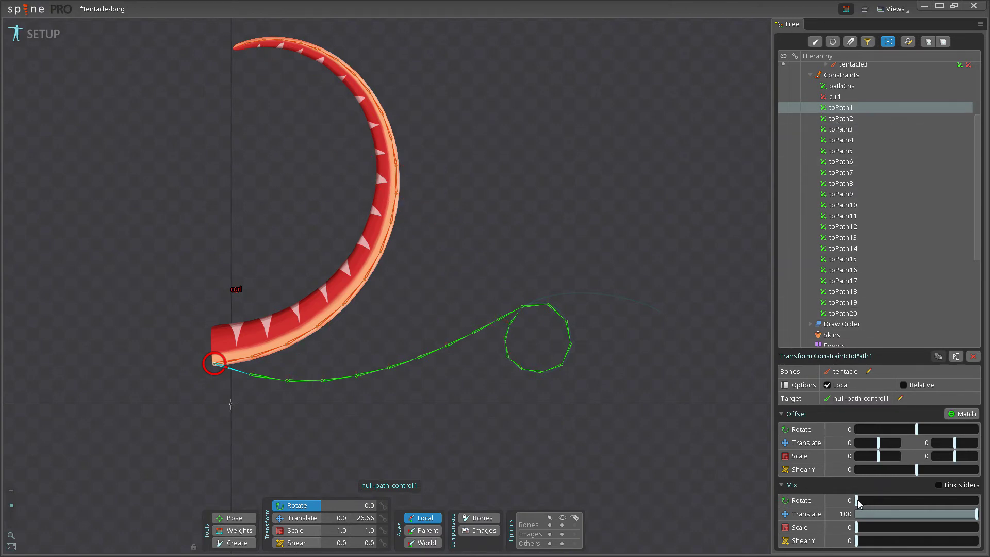
pyautogui.moveTo(857, 502); pyautogui.dragTo(981, 508)
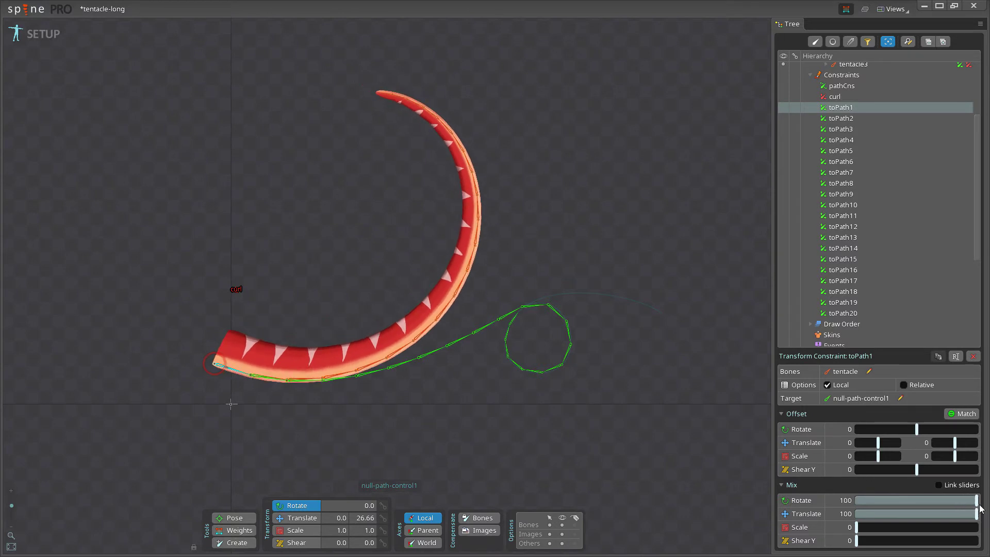
# Step: Move the curl constraint below toPath20, then back above toPath1
pyautogui.click(833, 98)
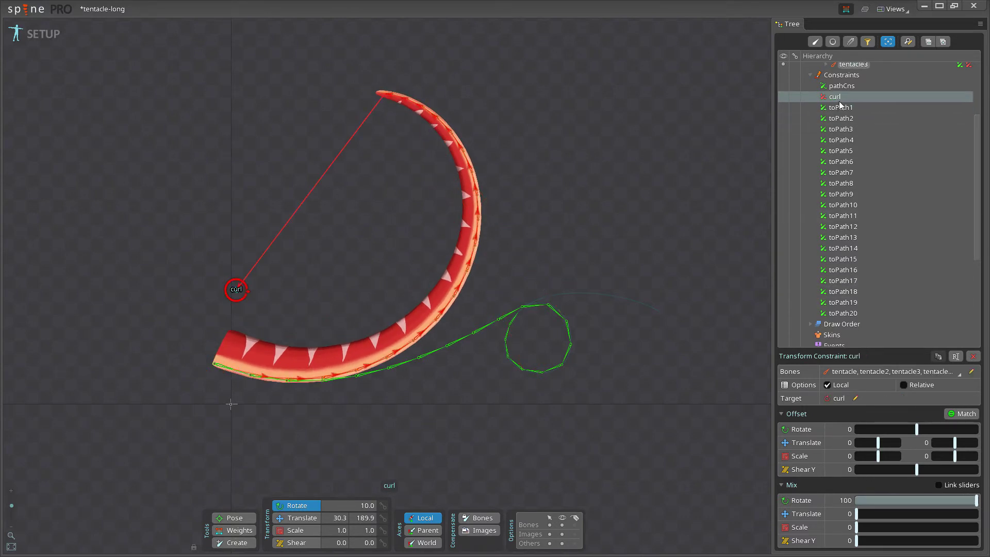
pyautogui.moveTo(840, 105); pyautogui.dragTo(856, 317)
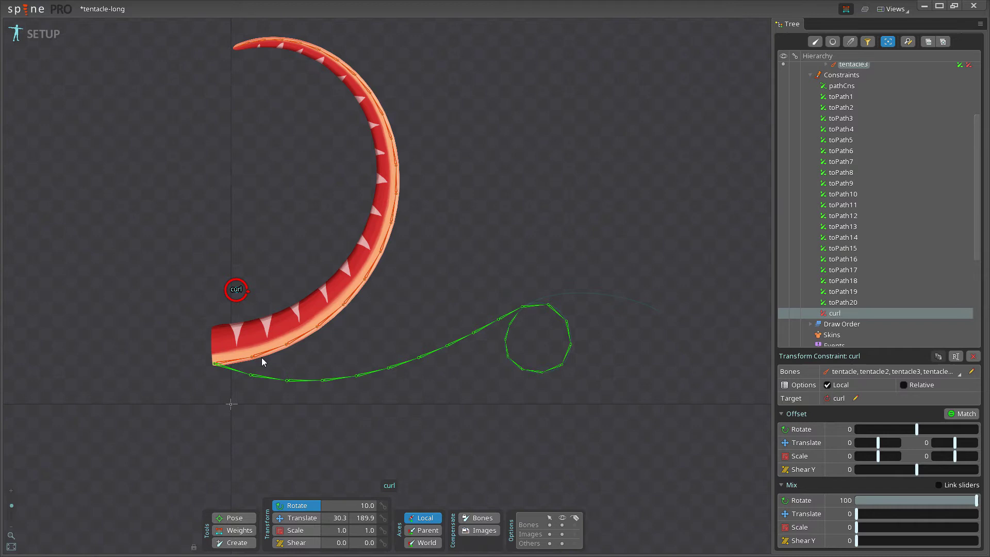
pyautogui.moveTo(838, 313); pyautogui.dragTo(870, 97)
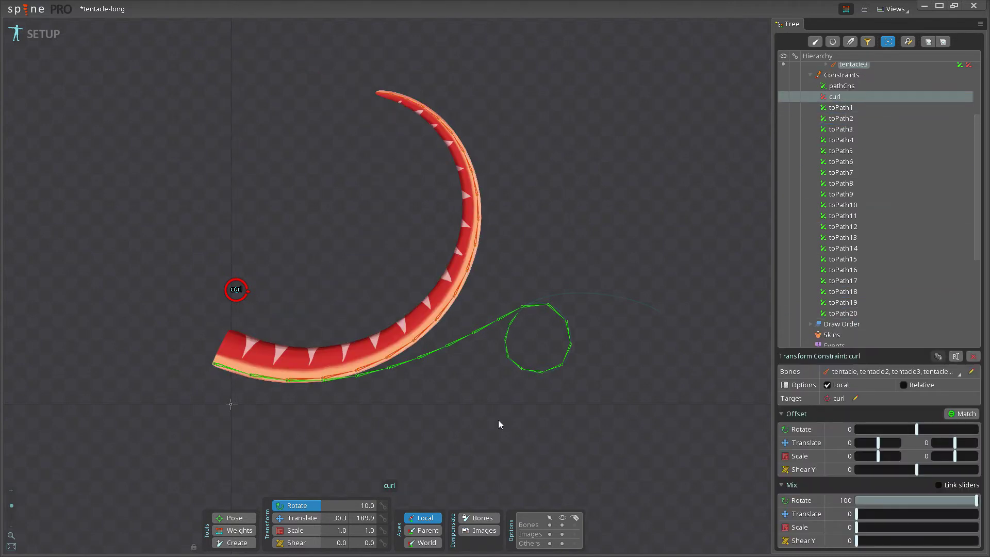
# Step: Lower toPath1's rotate mix, then undo everything back to the saved state
pyautogui.click(835, 109)
pyautogui.moveTo(973, 503); pyautogui.dragTo(860, 513)
pyautogui.hotkey('ctrl', 'z')
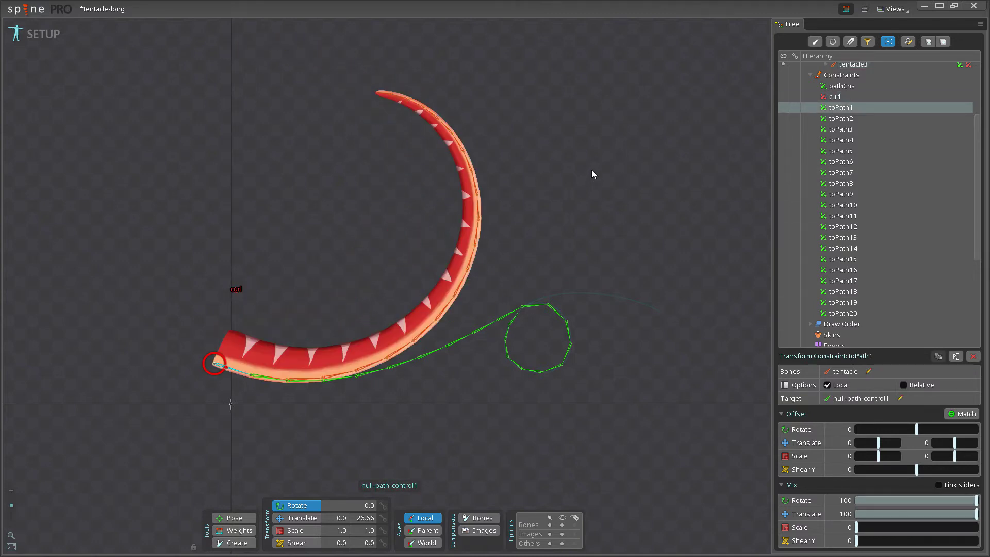
pyautogui.hotkey('ctrl', 'z')
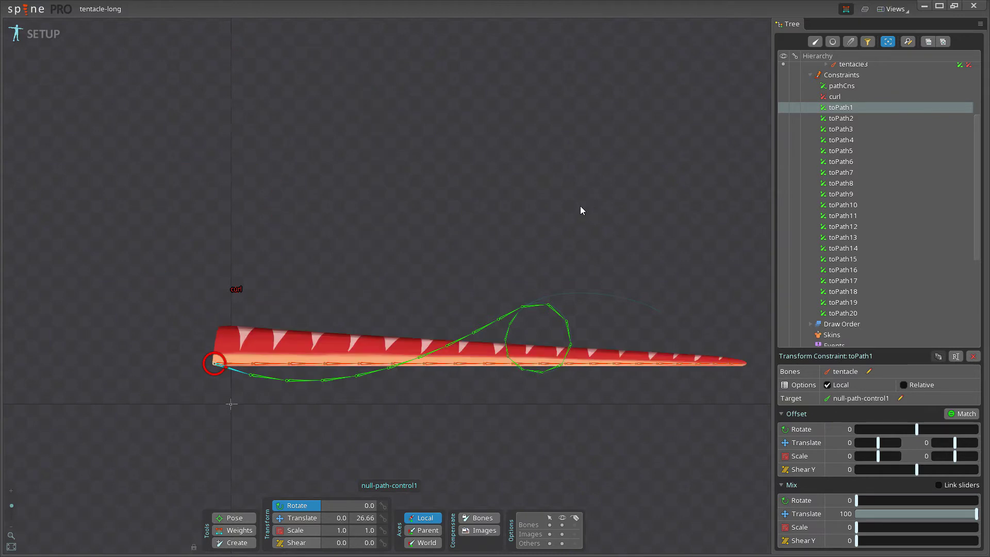
pyautogui.hotkey('ctrl', 'z')
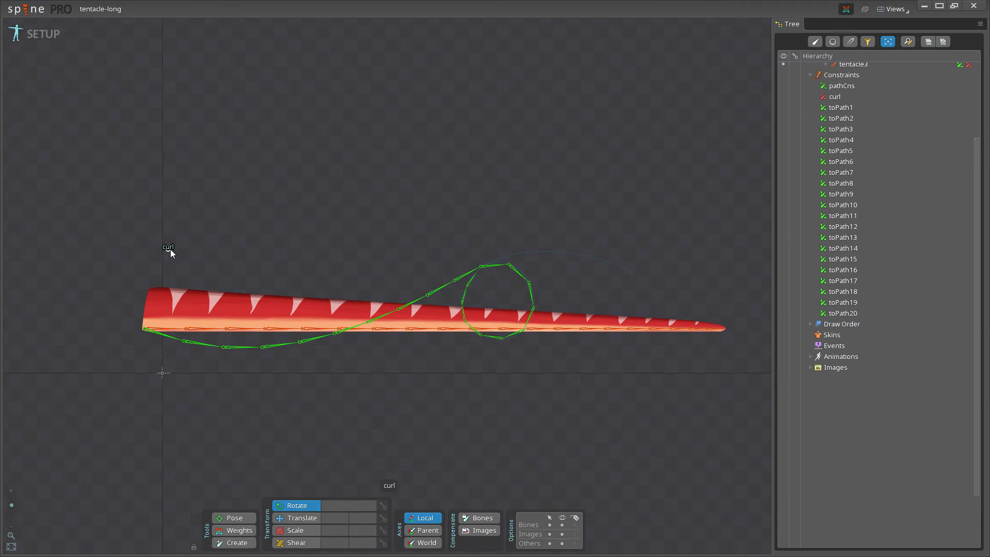
# Step: Roll the tentacle into a tight spiral with the curl bone at 36.33°, then select the tentacle mesh
pyautogui.click(170, 249)
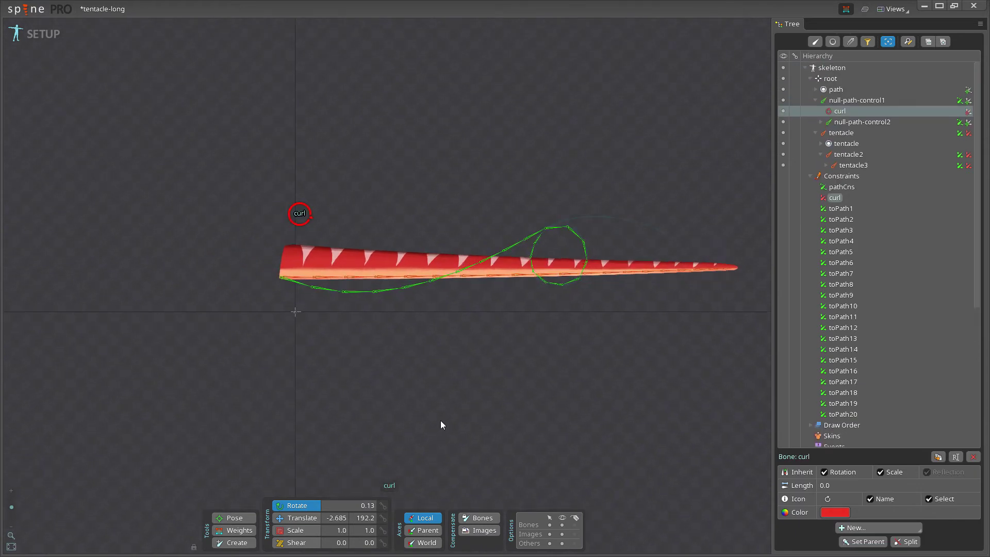
pyautogui.moveTo(440, 420); pyautogui.dragTo(456, 270)
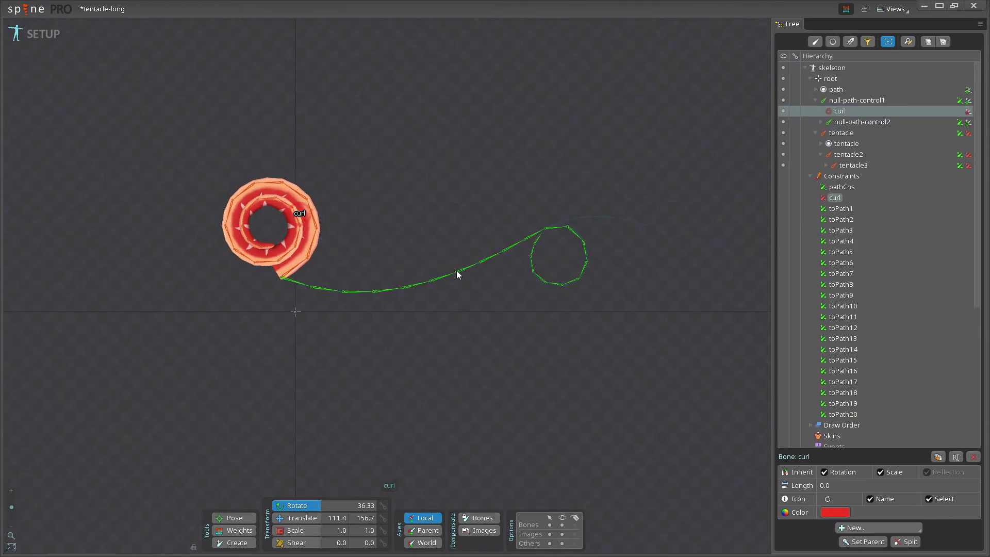
pyautogui.scroll(3, 265, 139)
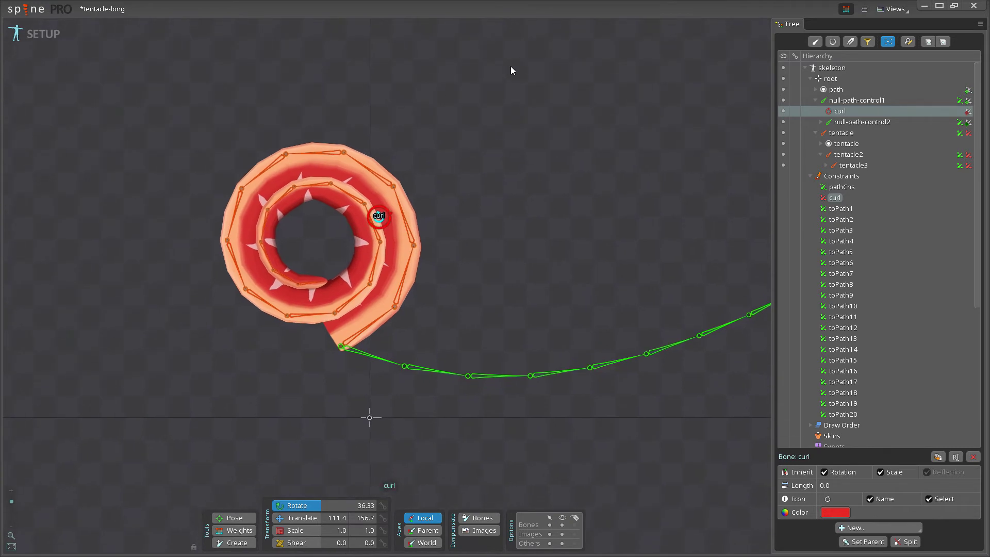
pyautogui.click(360, 314)
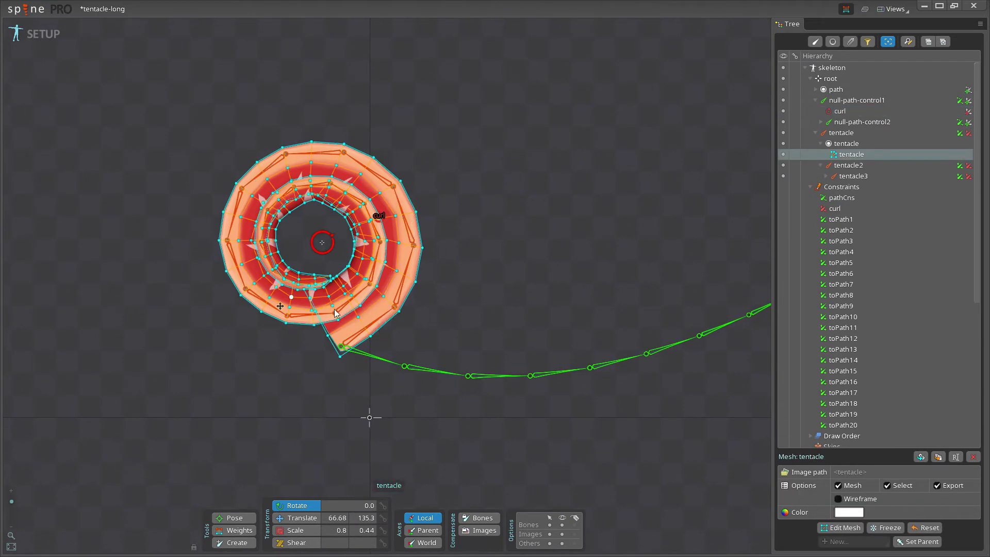
pyautogui.click(527, 211)
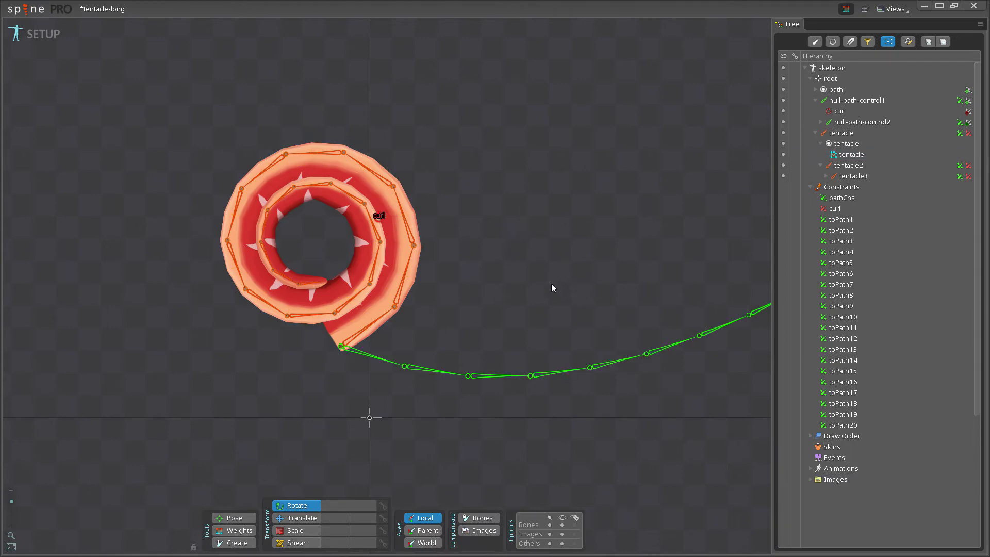
pyautogui.click(375, 311)
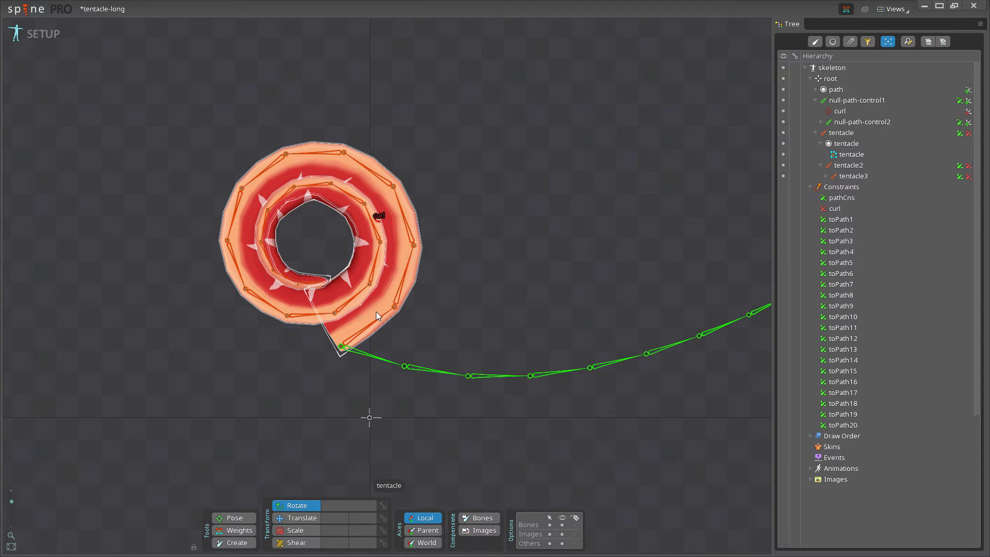
# Step: In the Weights view, move tentacle20 to the bottom of the mesh's bone list, then back to the top
pyautogui.click(845, 10)
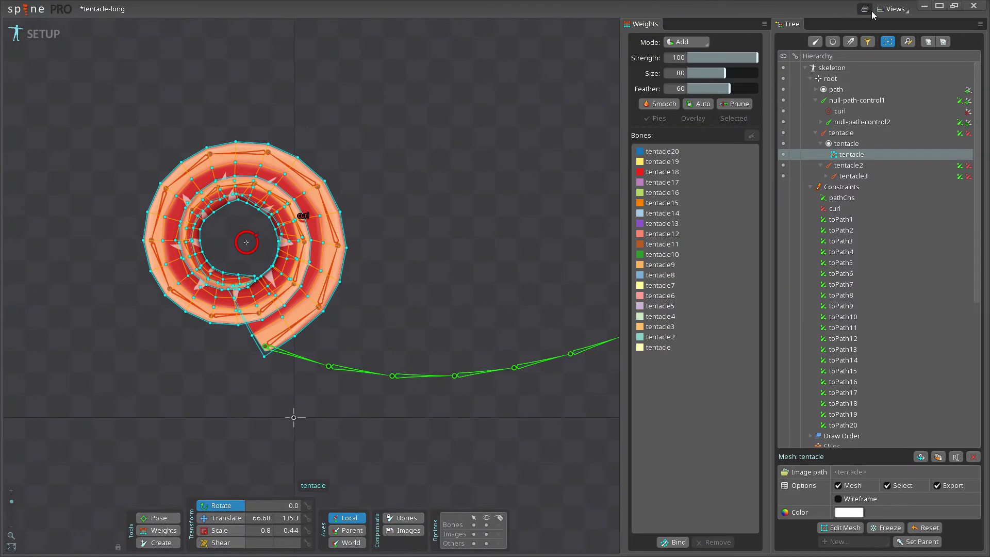
pyautogui.click(473, 98)
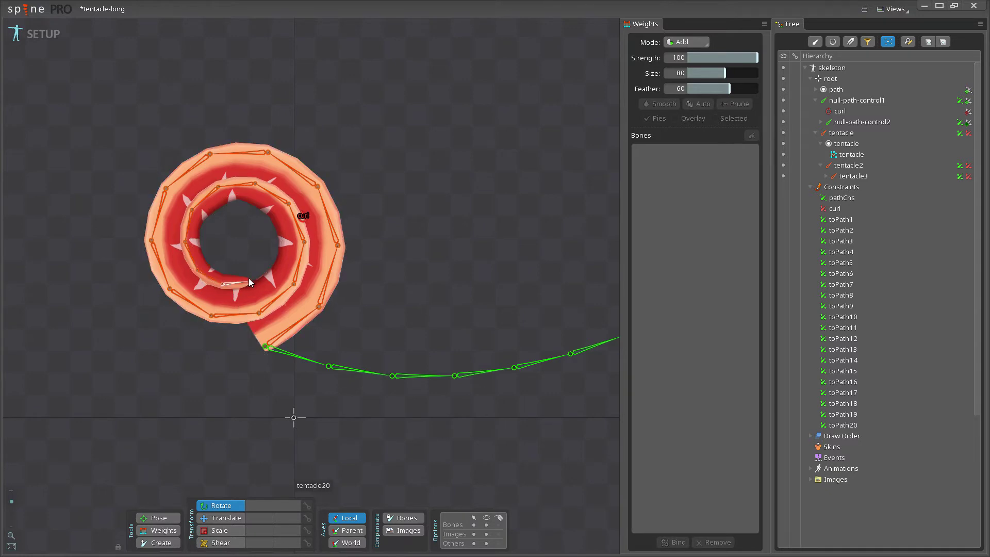
pyautogui.click(204, 268)
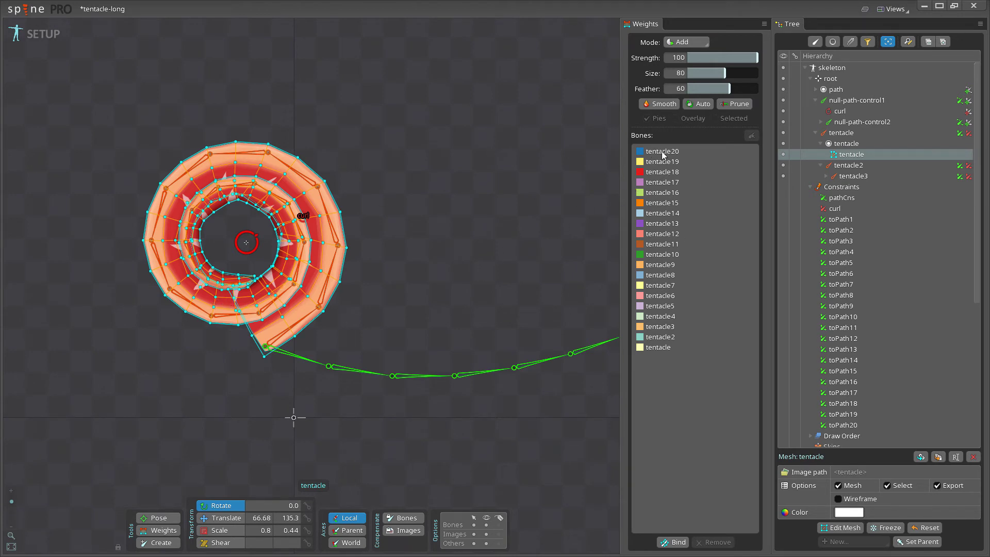
pyautogui.moveTo(661, 150); pyautogui.dragTo(683, 344)
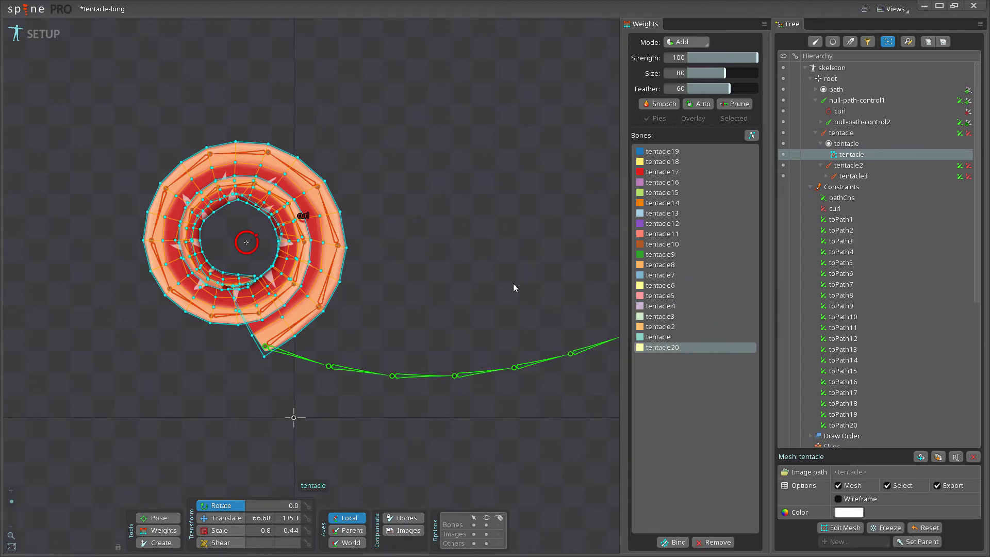
pyautogui.click(345, 205)
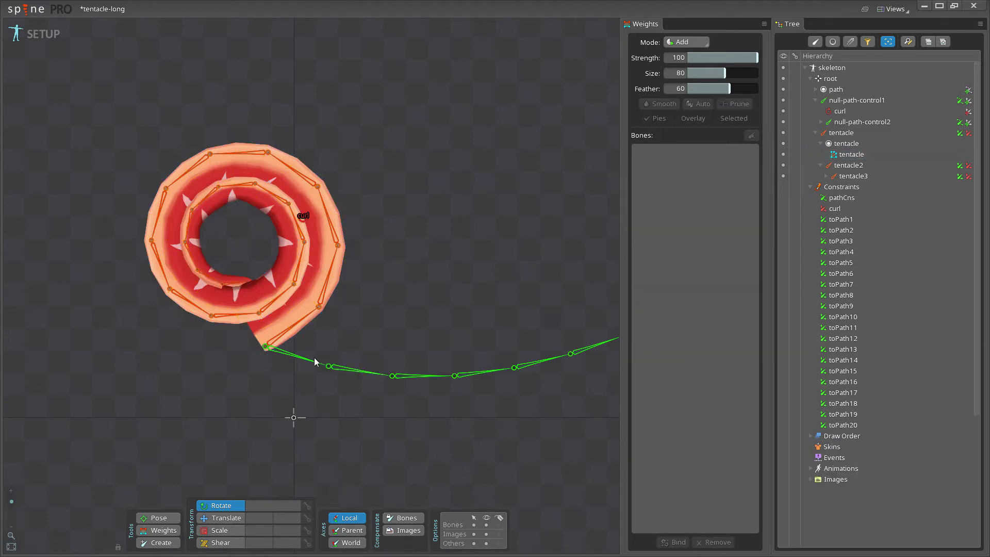
pyautogui.click(211, 271)
pyautogui.moveTo(671, 351); pyautogui.dragTo(691, 153)
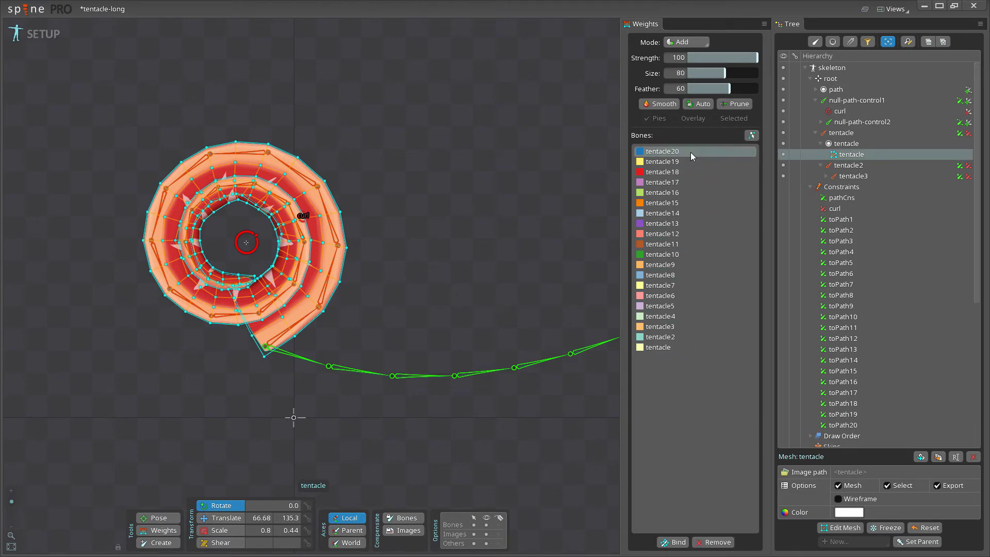
pyautogui.click(444, 139)
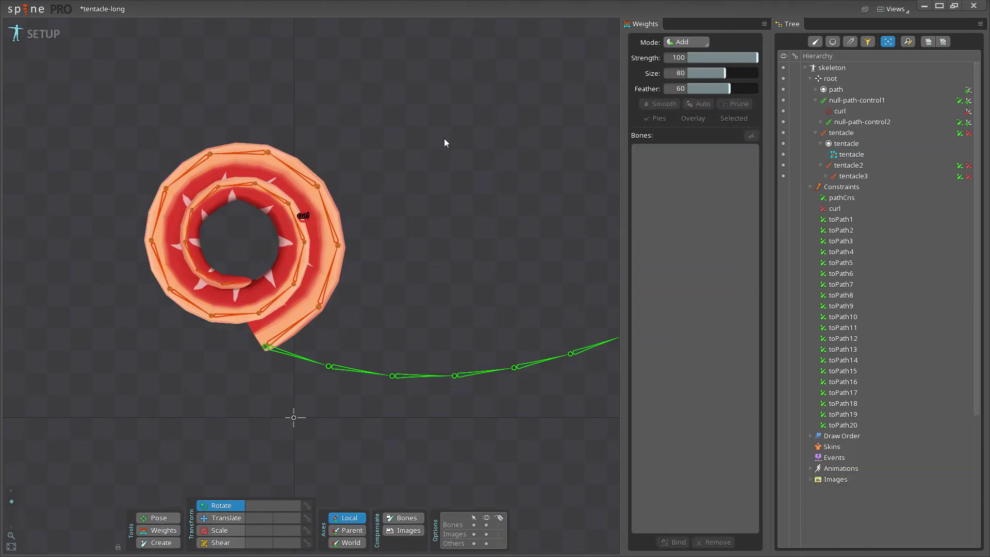
# Step: Set the curl bone's rotation to 0 to straighten the tentacle, then zoom out
pyautogui.click(304, 217)
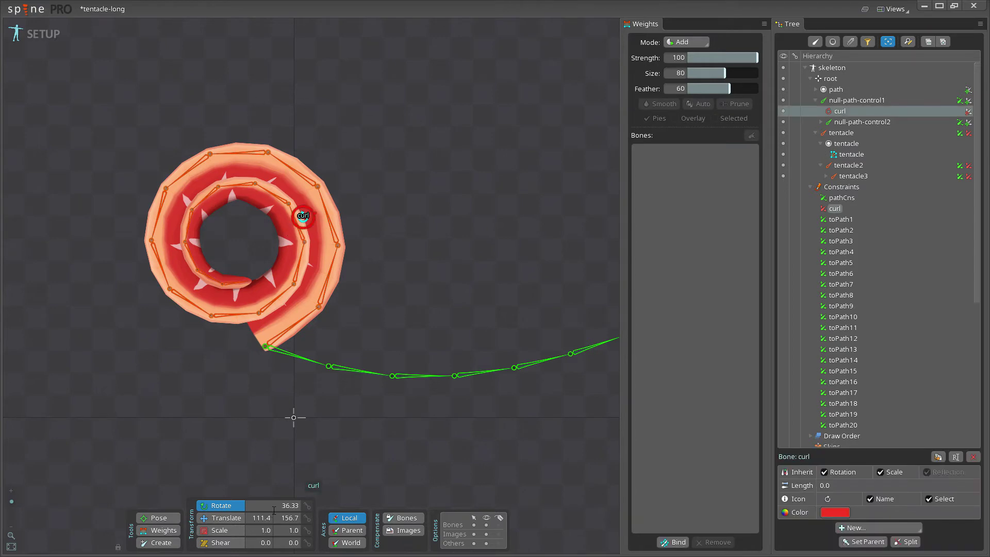
pyautogui.write('0')
pyautogui.press('Return')
pyautogui.click(363, 188)
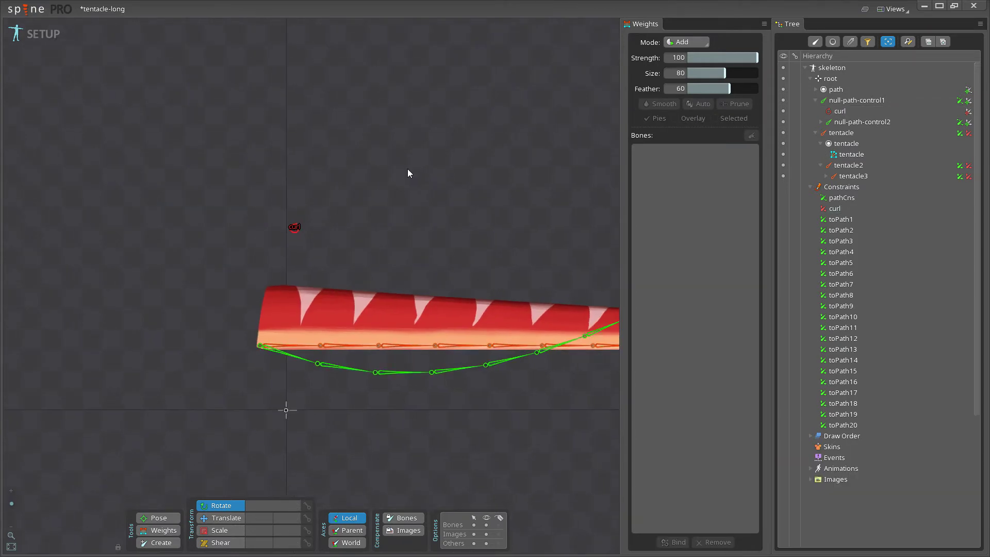
pyautogui.scroll(-1, 356, 151)
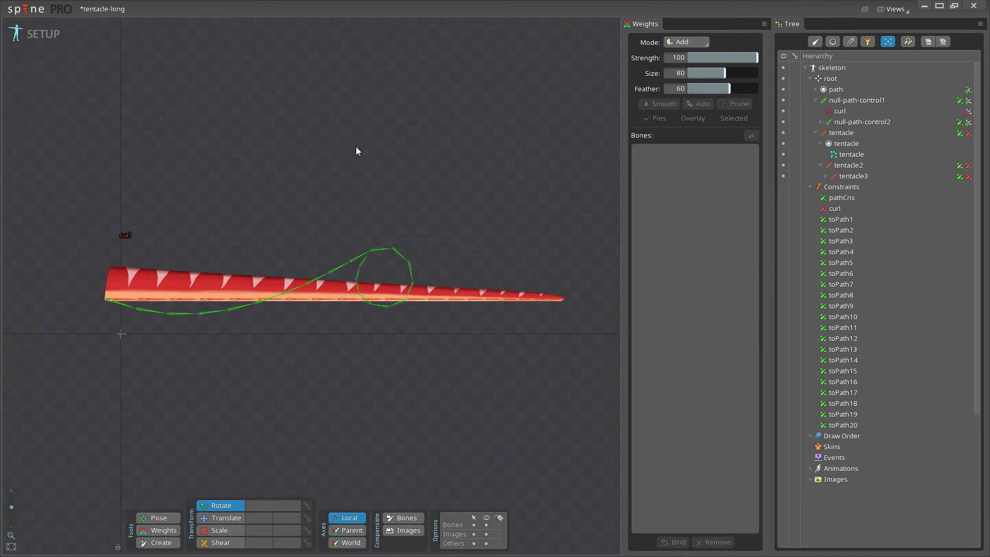
# Step: Enter Animate mode, rewind test2 to frame 0, and inspect constraints toPath1 through toPath4
pyautogui.click(39, 40)
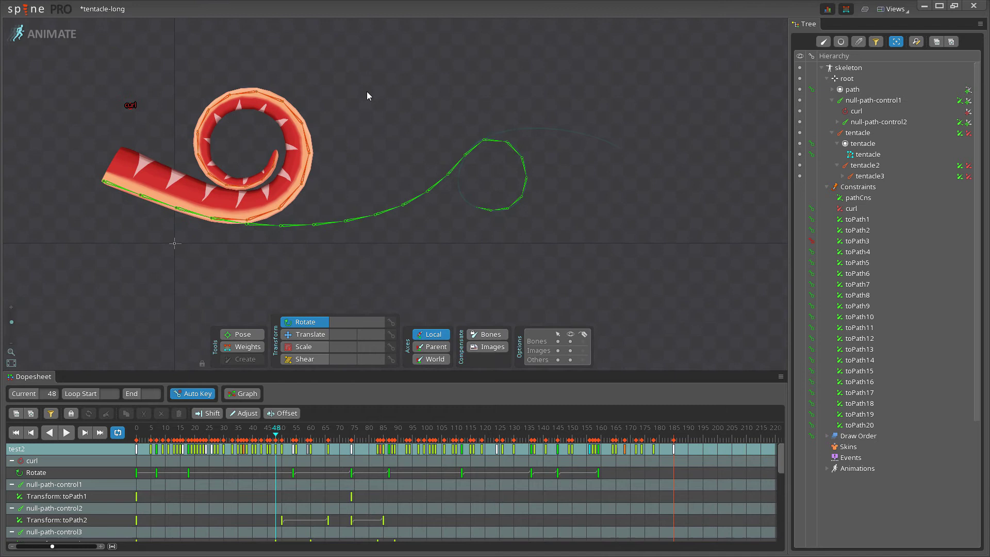
pyautogui.moveTo(198, 436); pyautogui.dragTo(129, 437)
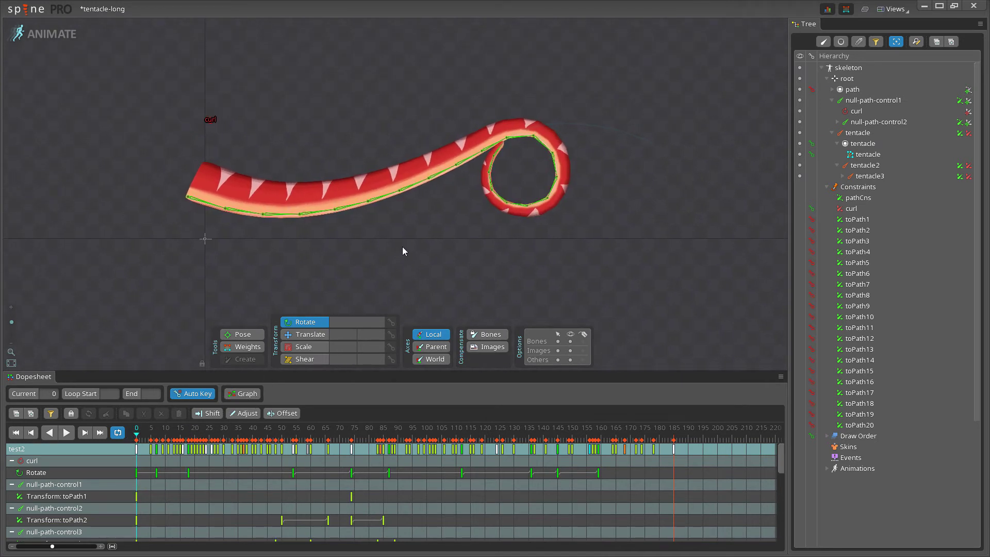
pyautogui.click(858, 220)
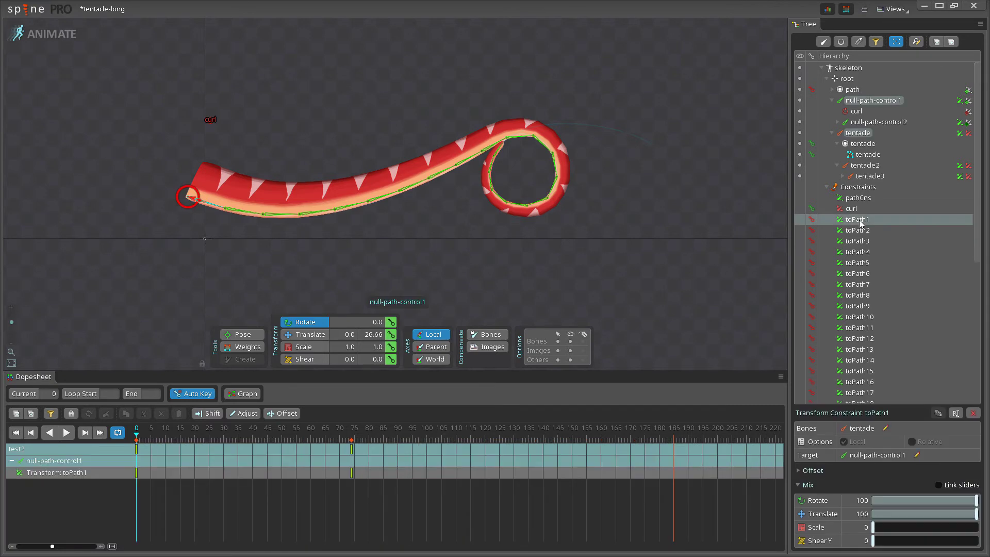
pyautogui.click(866, 231)
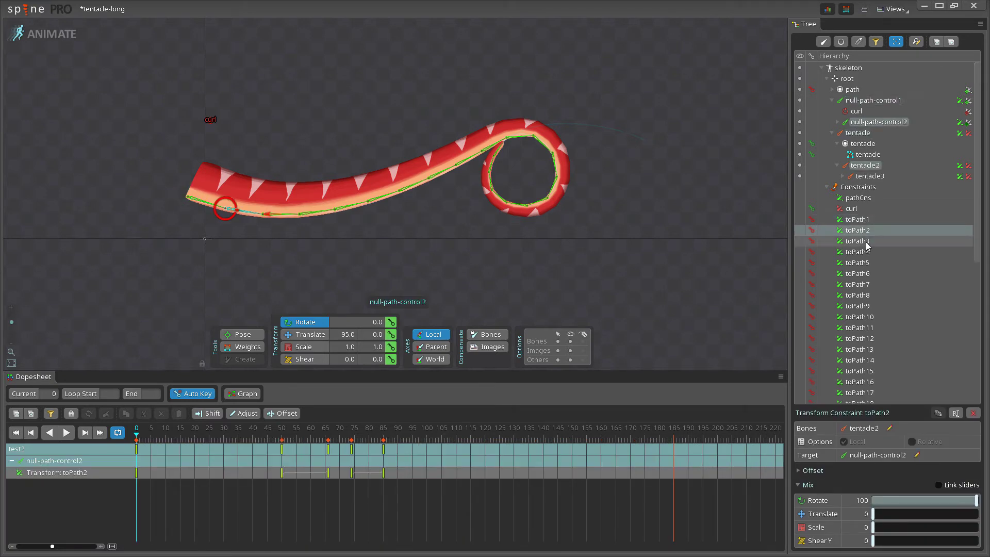
pyautogui.click(867, 243)
pyautogui.click(867, 252)
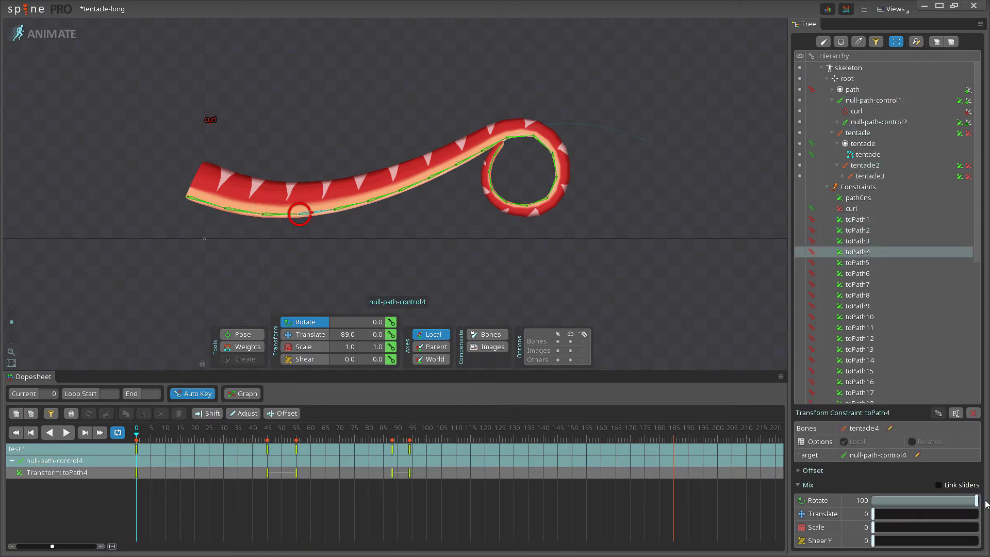
# Step: Select the pathCns constraint and nudge its position to preview the tentacle sliding along the path
pyautogui.scroll(-3, 907, 306)
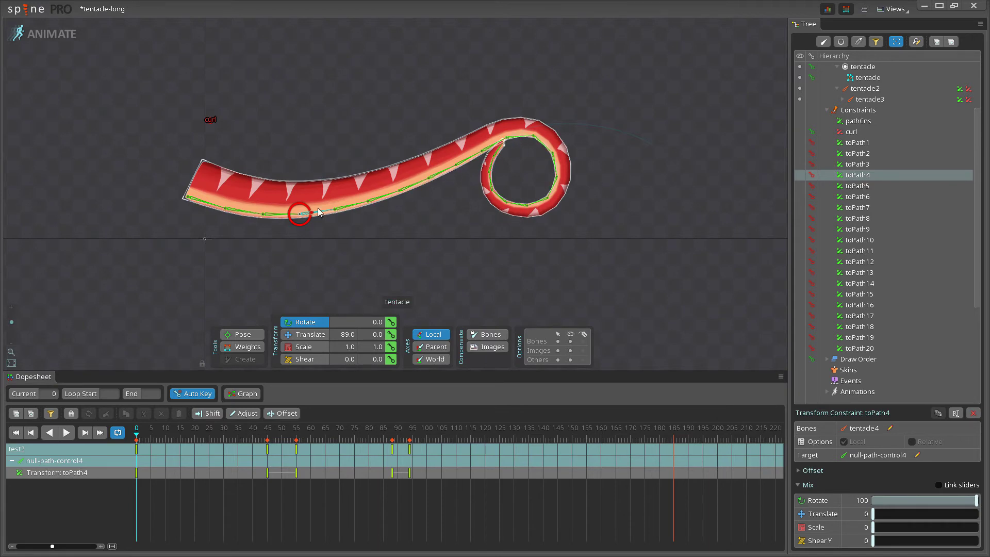
pyautogui.click(860, 122)
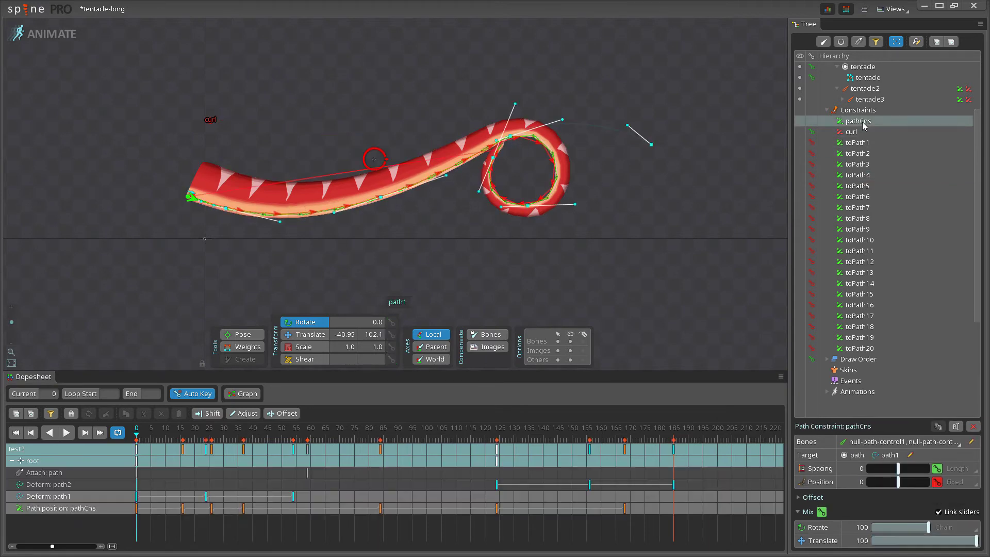
pyautogui.moveTo(899, 485)
pyautogui.mouseDown()
pyautogui.moveTo(884, 485)
pyautogui.moveTo(936, 484)
pyautogui.moveTo(875, 482)
pyautogui.moveTo(897, 485)
pyautogui.mouseUp()
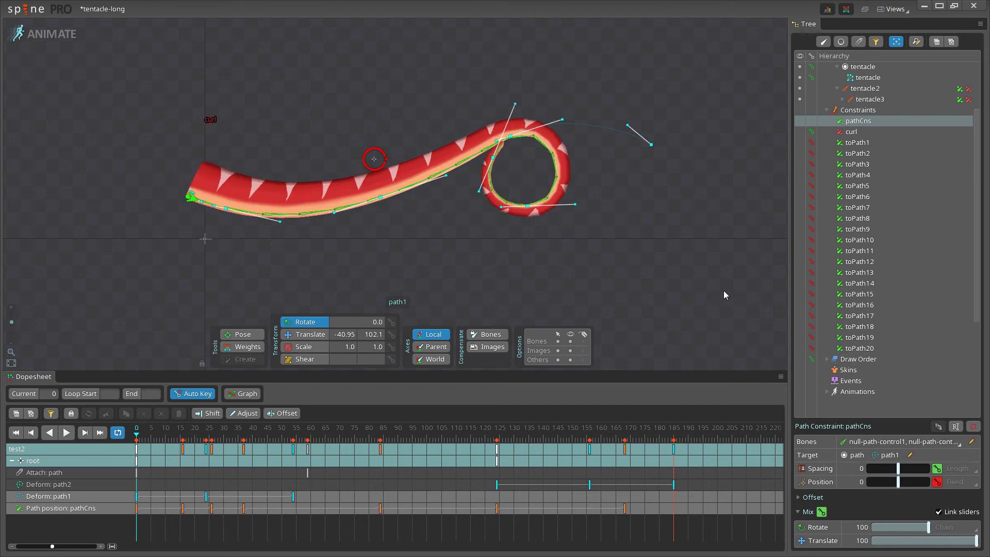
# Step: Scrub the curl animation, select the curl constraint, and jump to frame 112
pyautogui.click(736, 167)
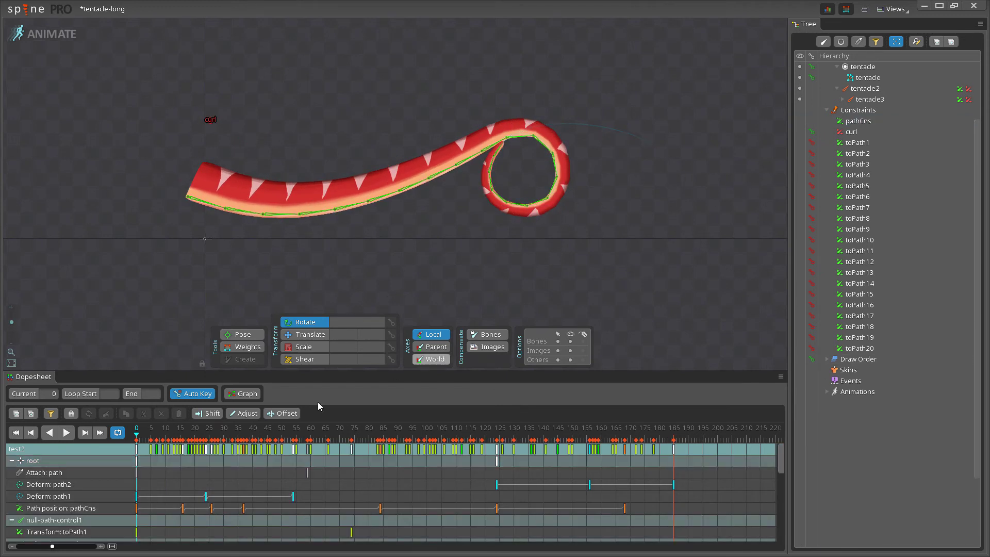
pyautogui.moveTo(155, 442); pyautogui.dragTo(261, 446)
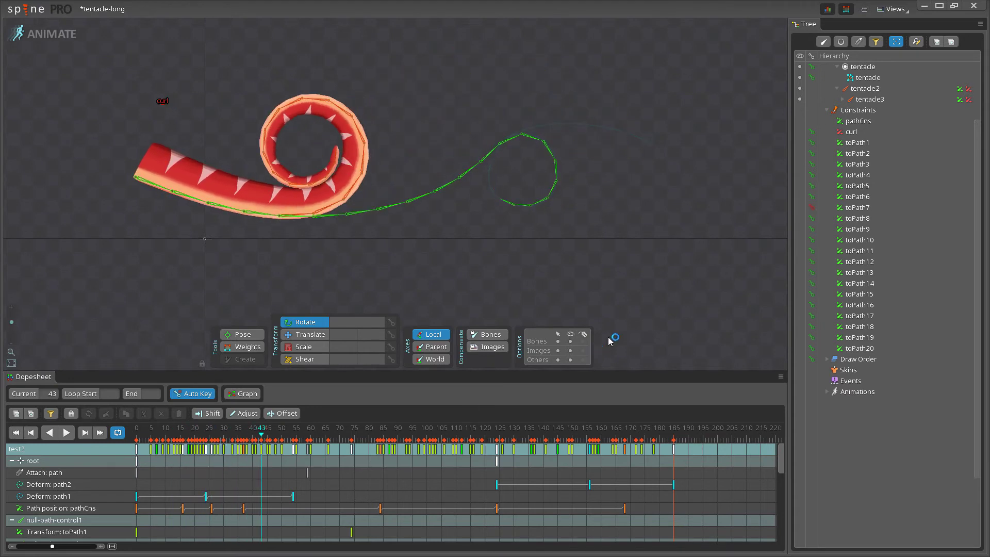
pyautogui.click(851, 132)
pyautogui.click(461, 435)
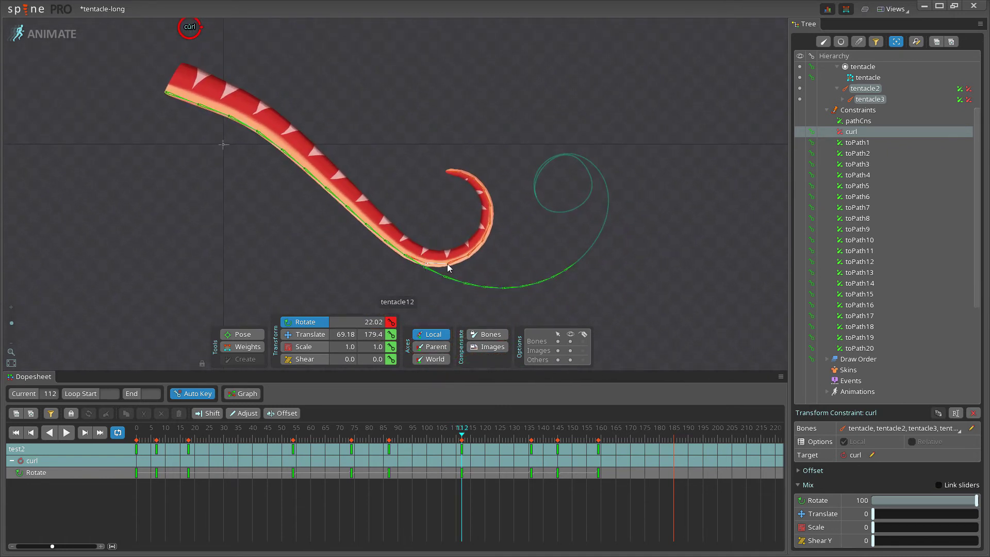
# Step: Select bones tentacle11 and tentacle20 on the tentacle, then clear the selection
pyautogui.click(422, 264)
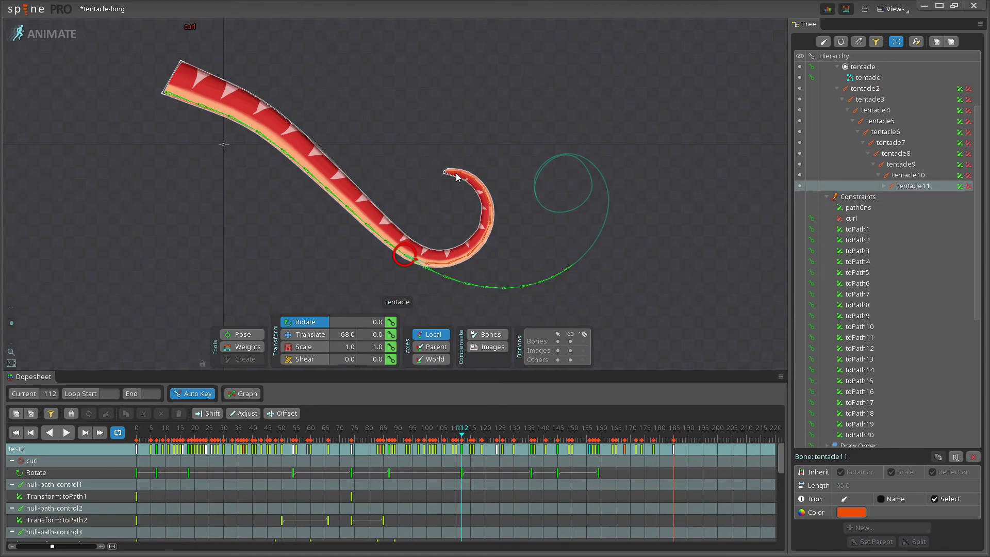
pyautogui.keyDown('ctrl'); pyautogui.click(460, 171); pyautogui.keyUp('ctrl')
pyautogui.click(502, 249)
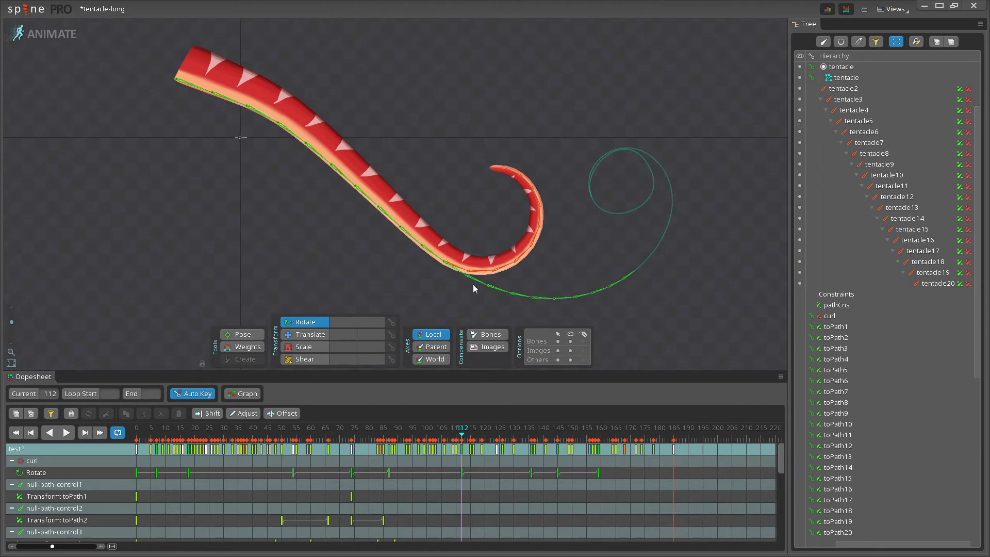
pyautogui.scroll(-3, 874, 464)
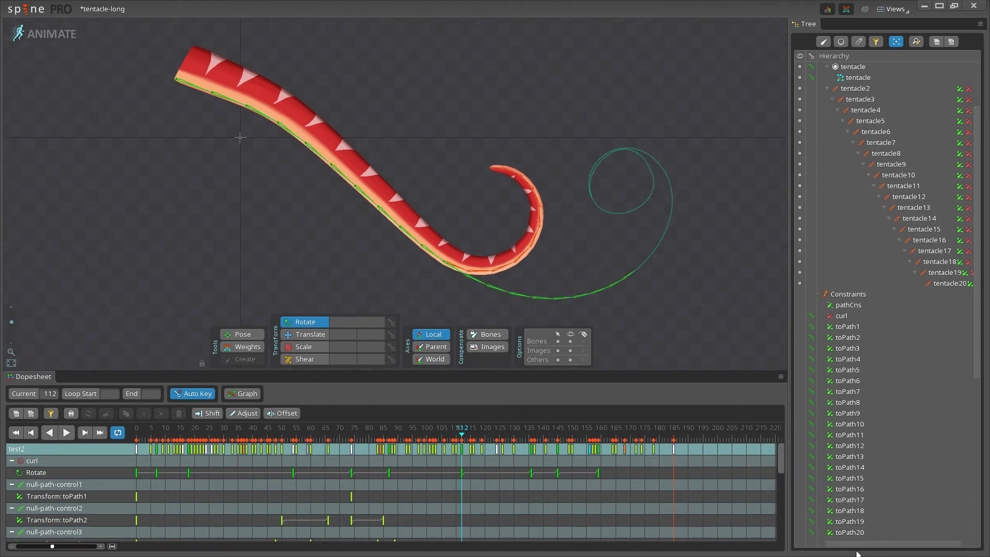
# Step: Step through the constraints from toPath20 back to toPath11, checking each one's settings
pyautogui.click(865, 477)
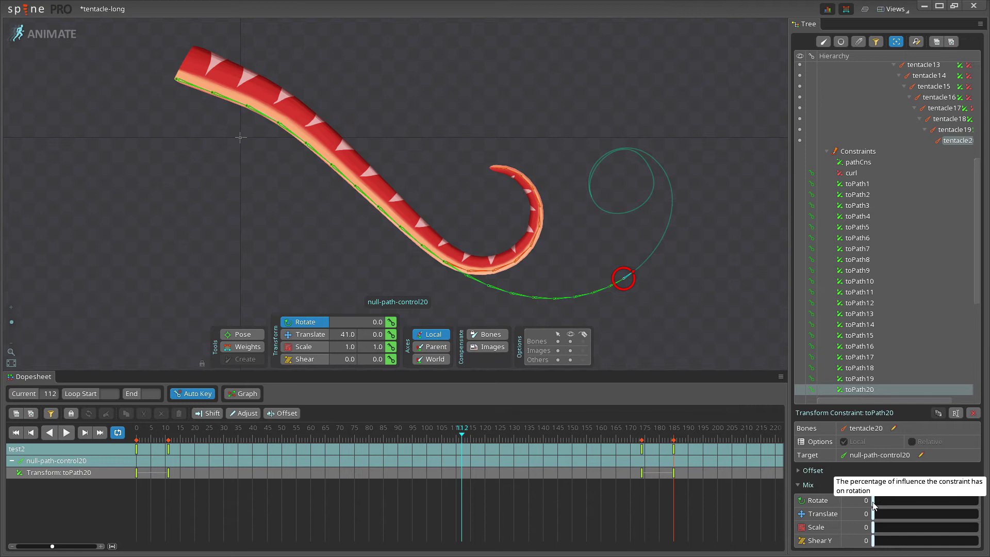
pyautogui.click(866, 379)
pyautogui.click(865, 368)
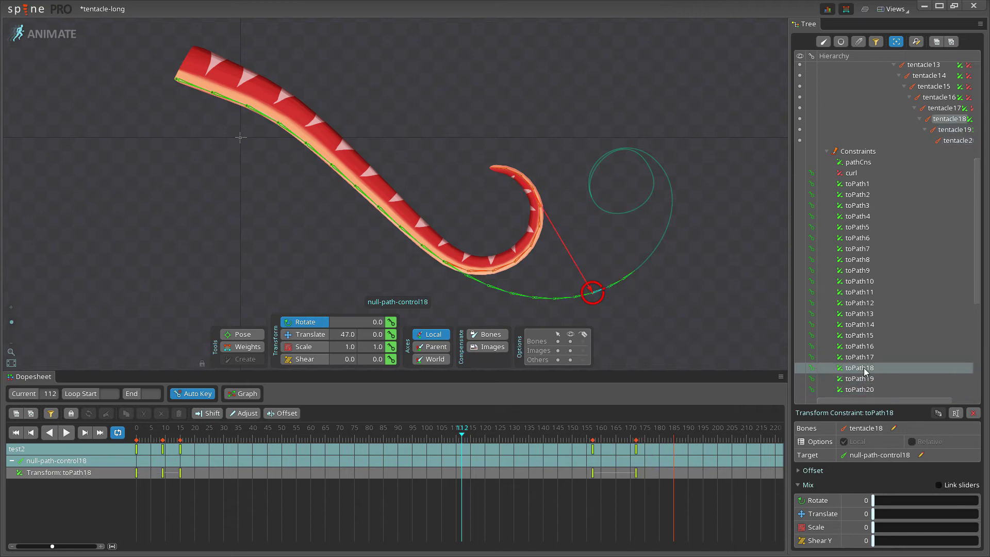
pyautogui.click(866, 357)
pyautogui.click(866, 346)
pyautogui.click(866, 335)
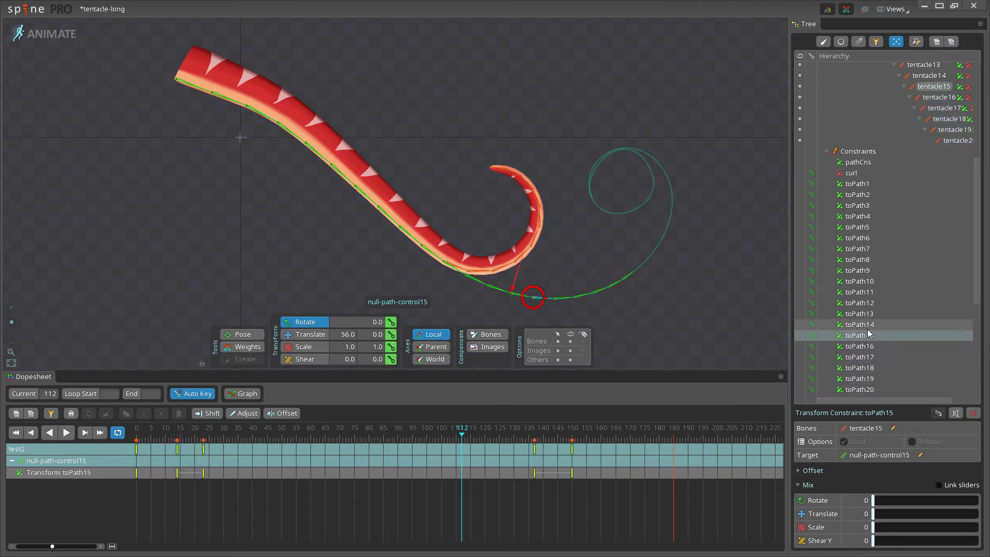
pyautogui.click(867, 325)
pyautogui.click(867, 314)
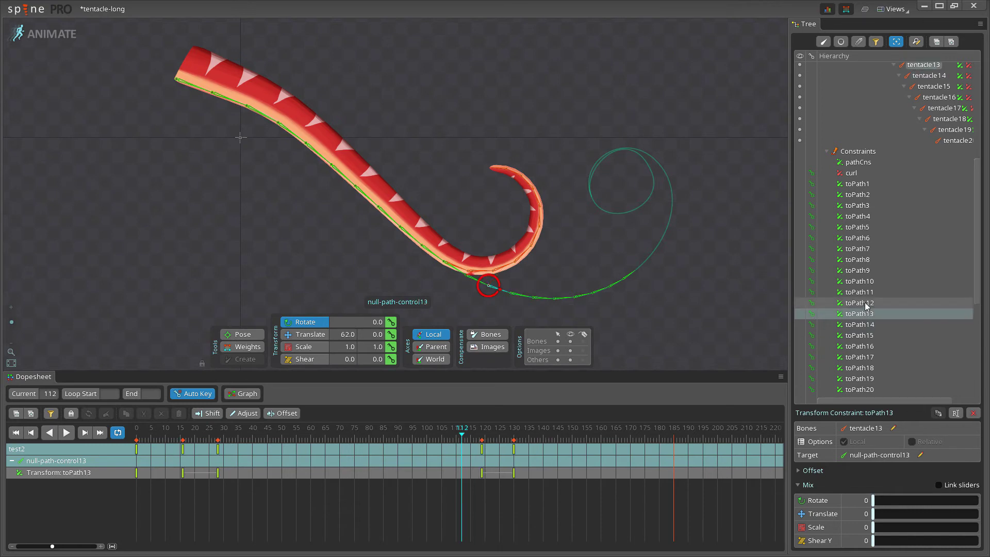
pyautogui.click(866, 302)
pyautogui.click(867, 293)
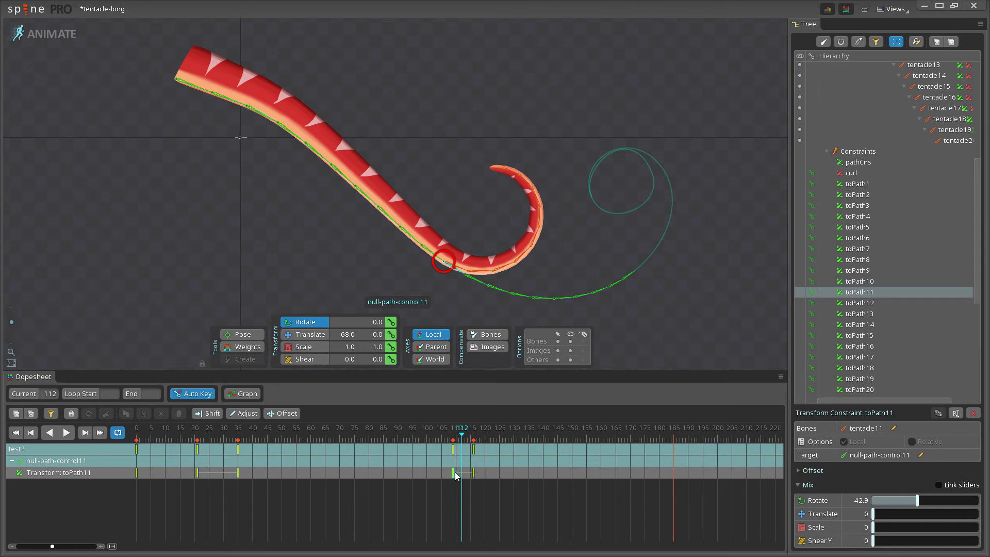
# Step: Preview toPath11's rotate mix rising from frame 109 to 116, then show the curl constraint's keys
pyautogui.moveTo(459, 436); pyautogui.dragTo(453, 436)
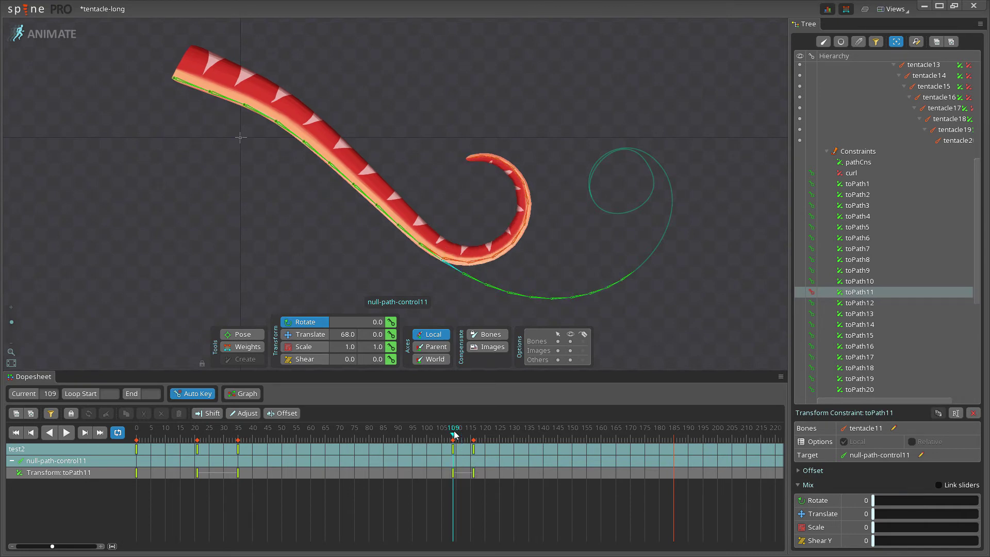
pyautogui.click(474, 456)
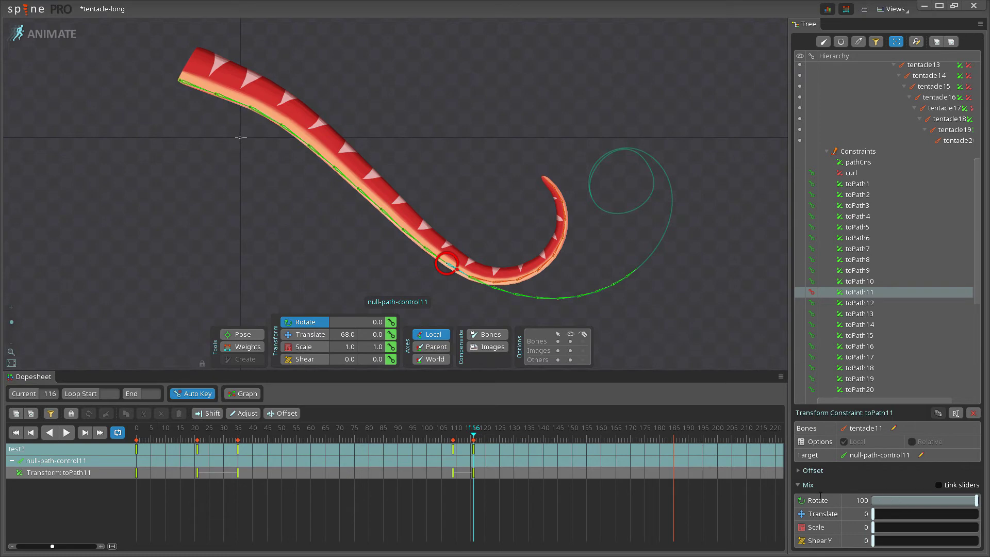
pyautogui.moveTo(464, 437)
pyautogui.mouseDown()
pyautogui.moveTo(453, 436)
pyautogui.moveTo(467, 438)
pyautogui.mouseUp()
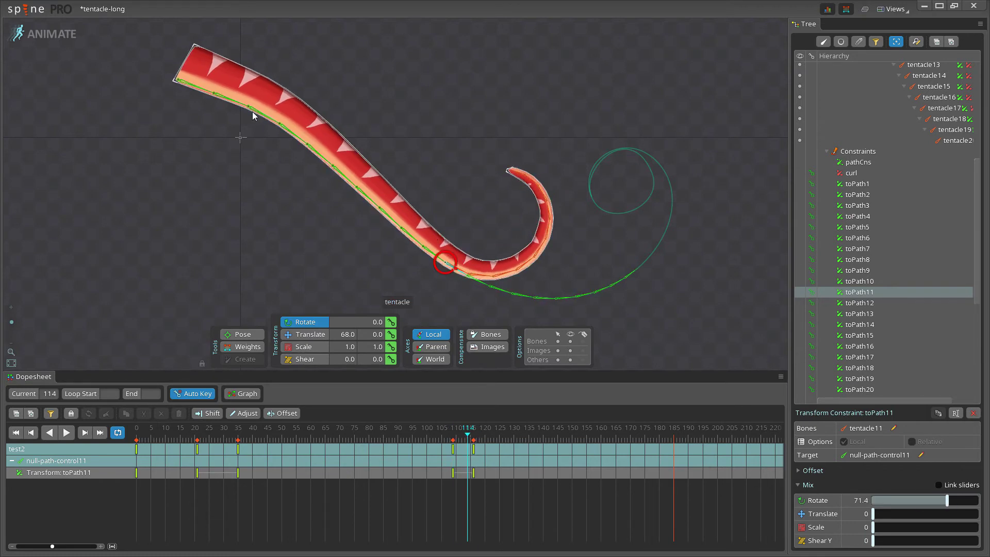
pyautogui.click(851, 173)
pyautogui.scroll(-2, 549, 155)
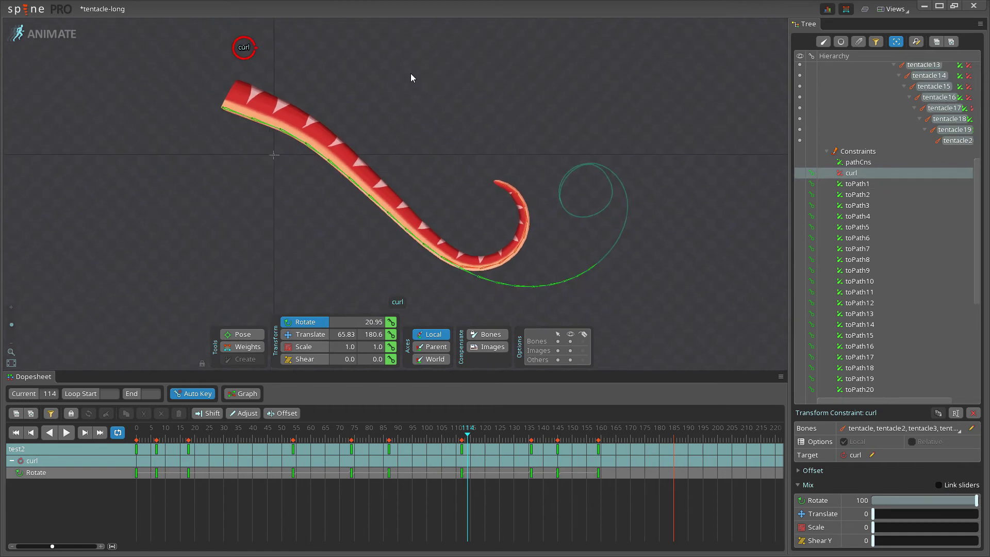
# Step: Tighten the tentacle tip's curl at frame 112 with the curl bone and preview it
pyautogui.click(463, 433)
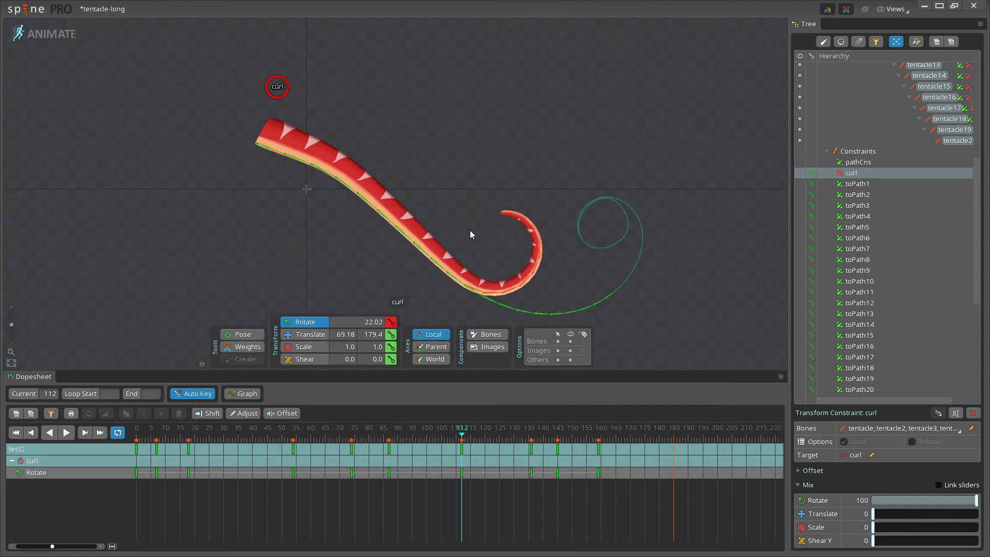
pyautogui.moveTo(490, 155); pyautogui.dragTo(485, 110)
pyautogui.moveTo(463, 439)
pyautogui.mouseDown()
pyautogui.moveTo(365, 439)
pyautogui.moveTo(472, 442)
pyautogui.moveTo(462, 440)
pyautogui.mouseUp()
pyautogui.moveTo(503, 109); pyautogui.dragTo(399, 356)
pyautogui.moveTo(510, 192); pyautogui.dragTo(514, 119)
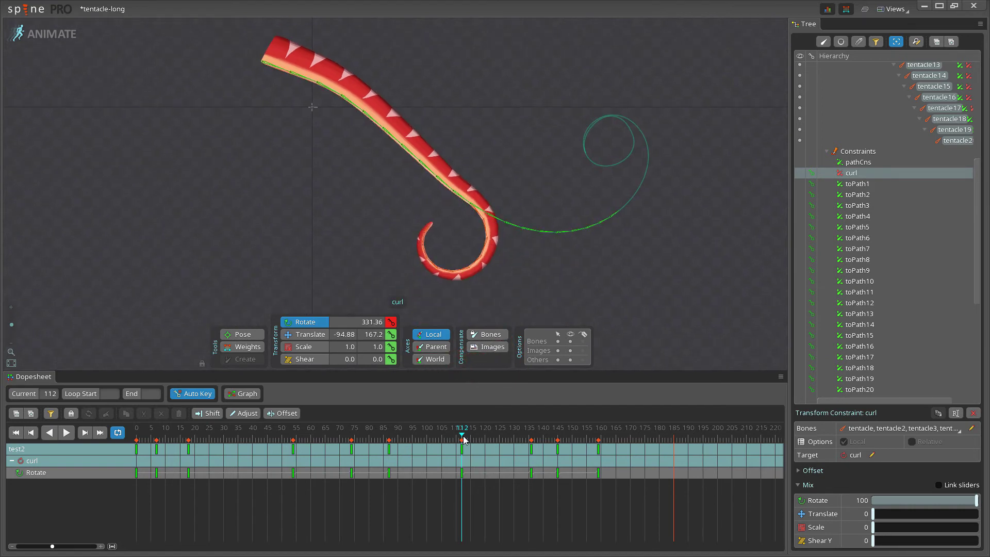
pyautogui.moveTo(464, 439); pyautogui.dragTo(449, 475)
# Step: Adjust the curl rotation at frame 108, return to frame 0 and clear the selection
pyautogui.moveTo(620, 239); pyautogui.dragTo(605, 236)
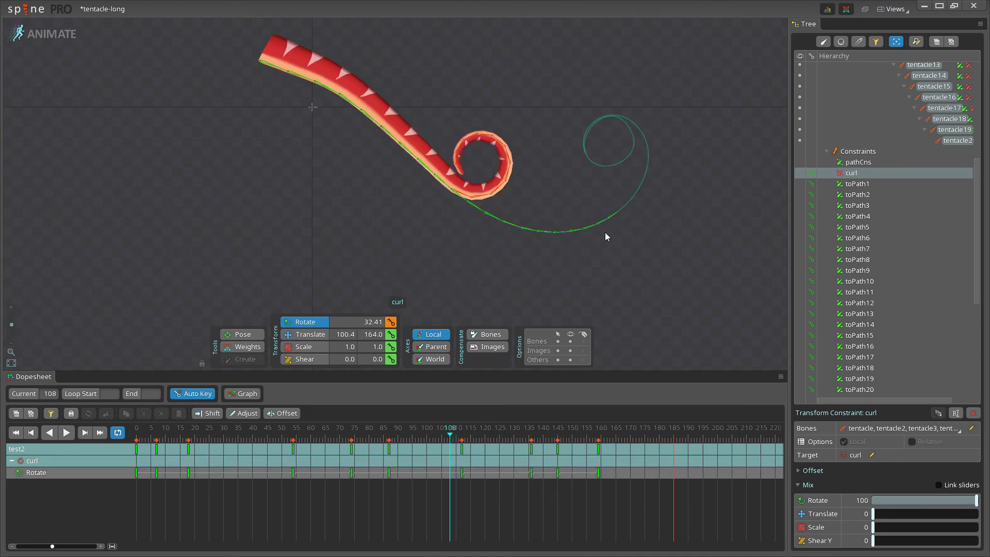
pyautogui.scroll(3, 523, 115)
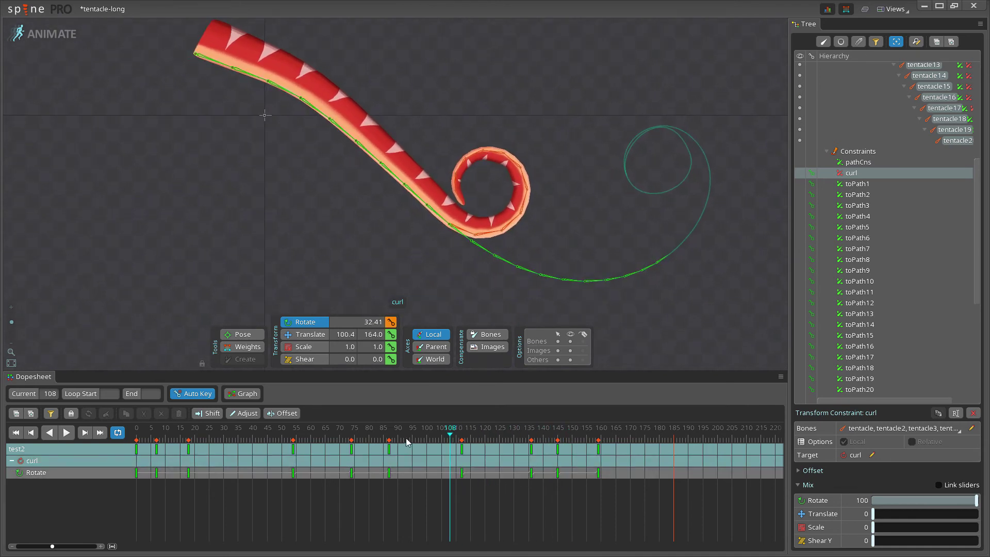
pyautogui.moveTo(407, 442); pyautogui.dragTo(136, 442)
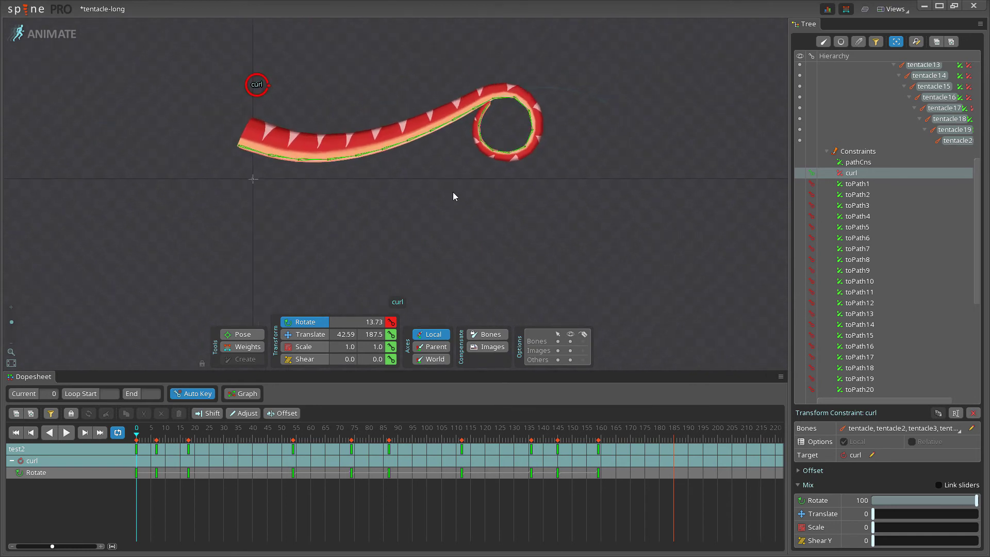
pyautogui.scroll(2, 453, 197)
pyautogui.click(449, 232)
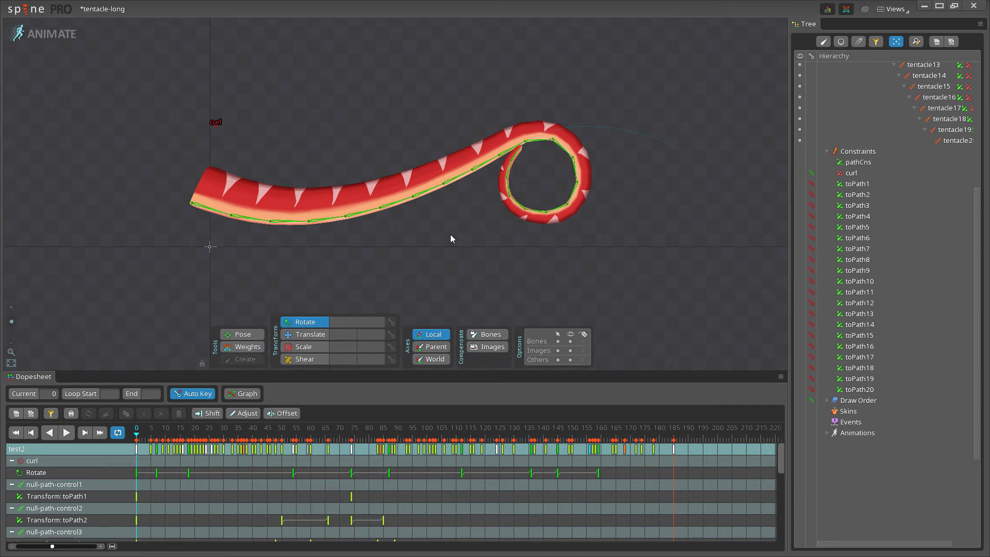
# Step: Open tentacle-tutorial-subd from Recent Projects, discarding the unsaved tentacle-long changes
pyautogui.click(26, 10)
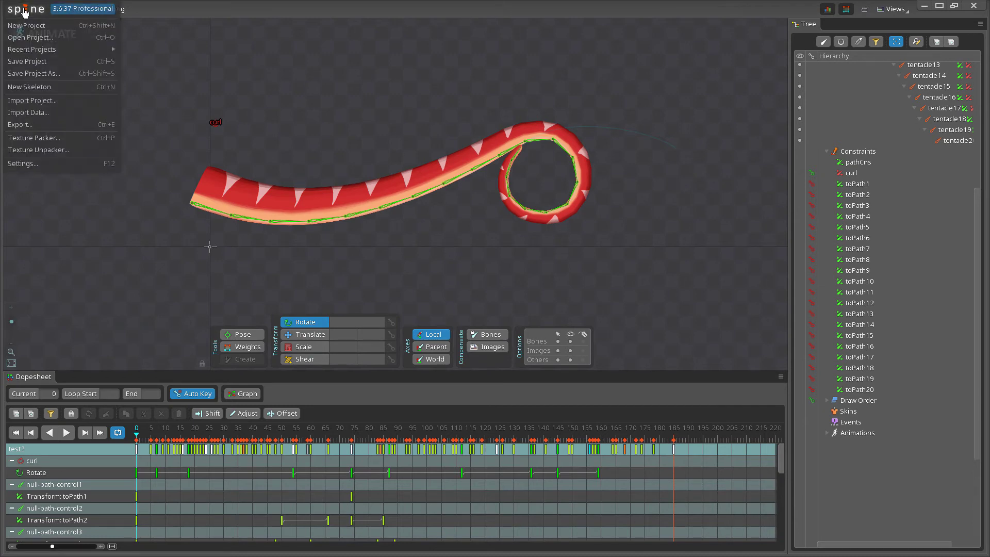
pyautogui.moveTo(55, 51)
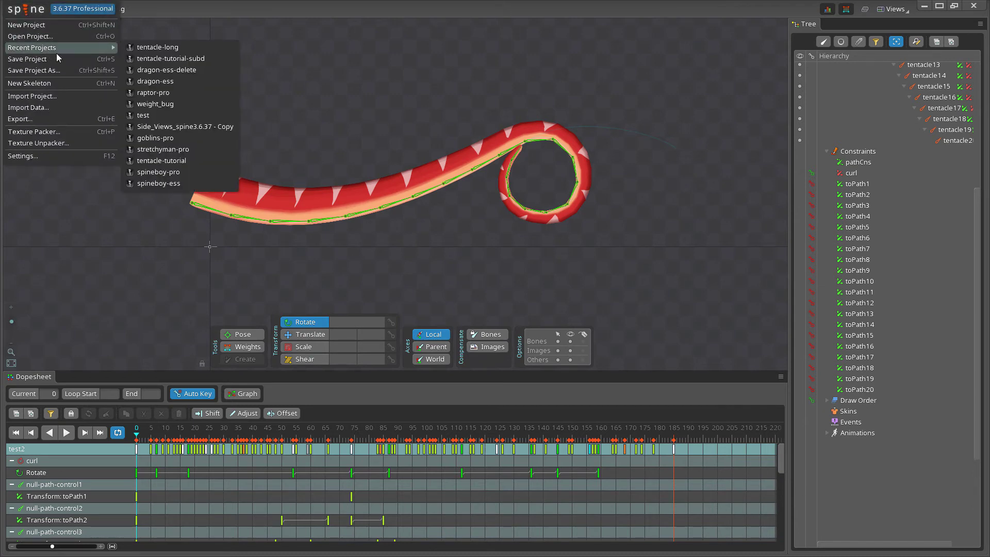
pyautogui.click(183, 60)
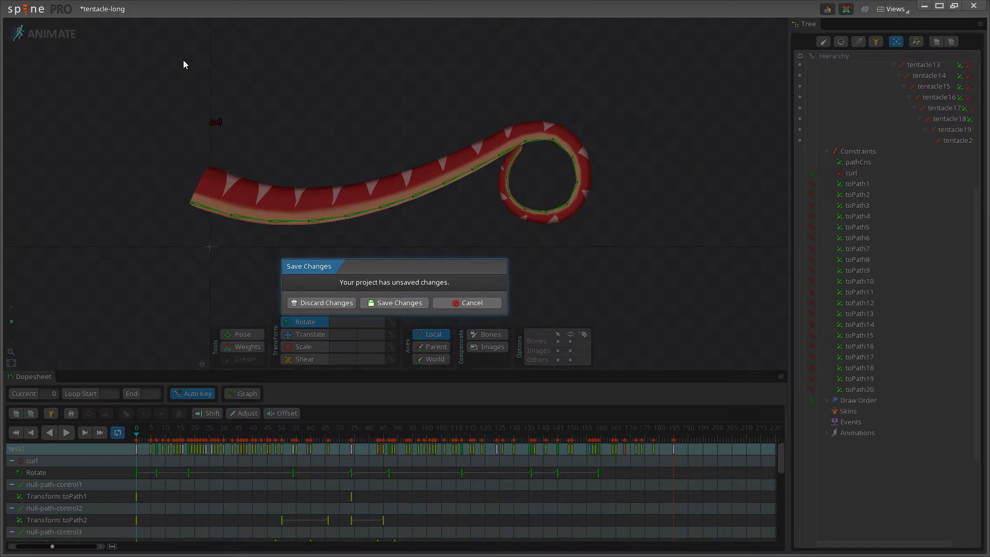
pyautogui.click(322, 302)
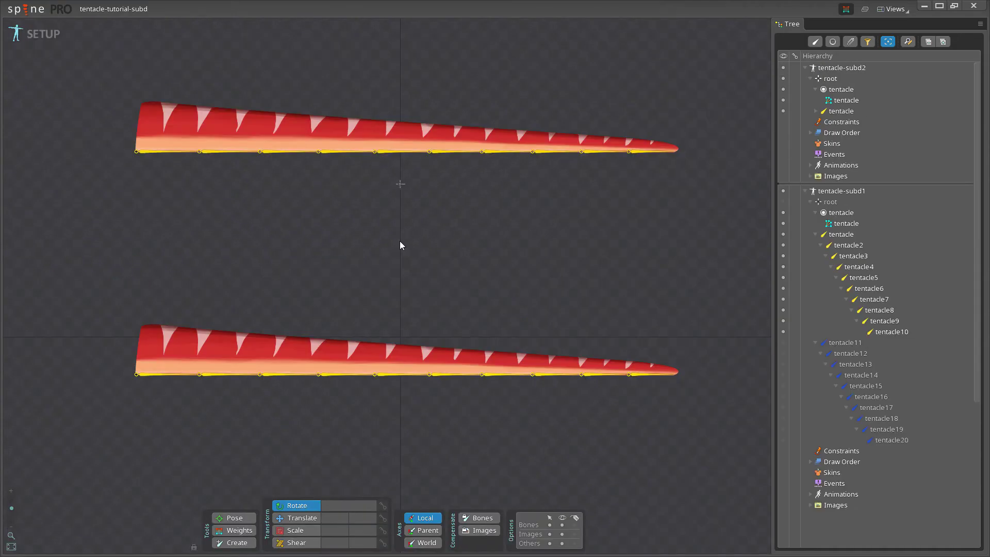
# Step: Select both tentacle meshes, zoom to their thick ends, and toggle the tentacle11–tentacle20 chain
pyautogui.click(402, 355)
pyautogui.keyDown('ctrl'); pyautogui.click(366, 137); pyautogui.keyUp('ctrl')
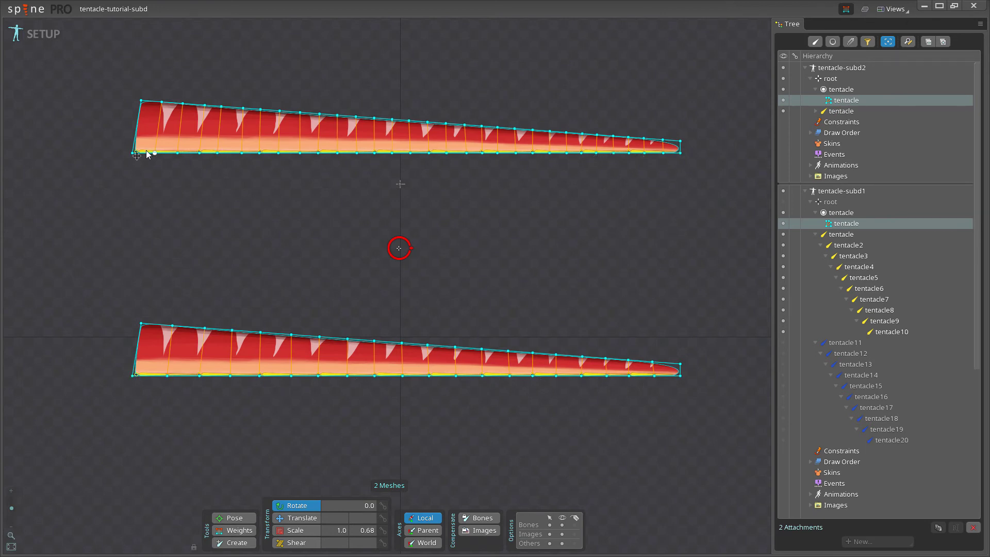
pyautogui.moveTo(264, 253); pyautogui.dragTo(447, 172)
pyautogui.scroll(4, 360, 241)
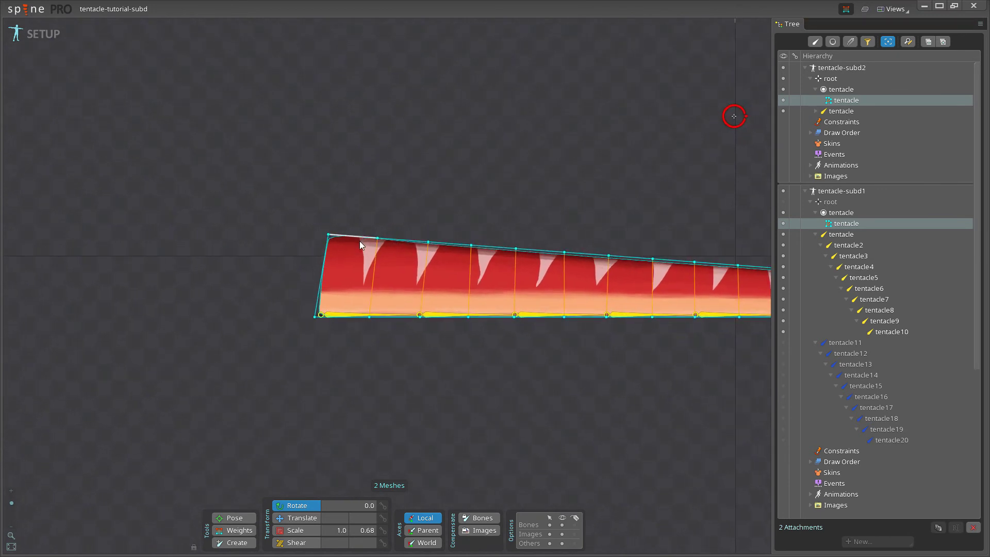
pyautogui.moveTo(398, 147); pyautogui.dragTo(369, 106)
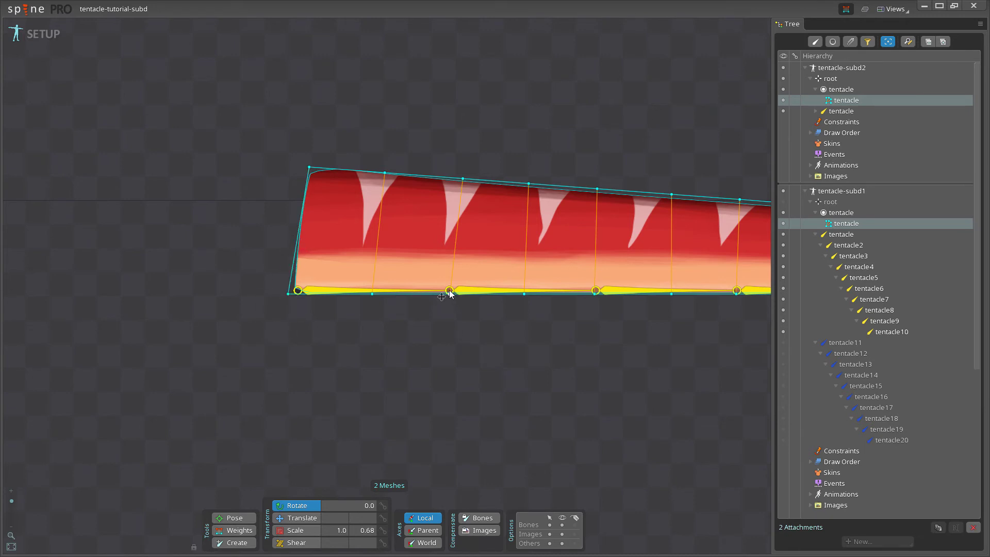
pyautogui.click(782, 342)
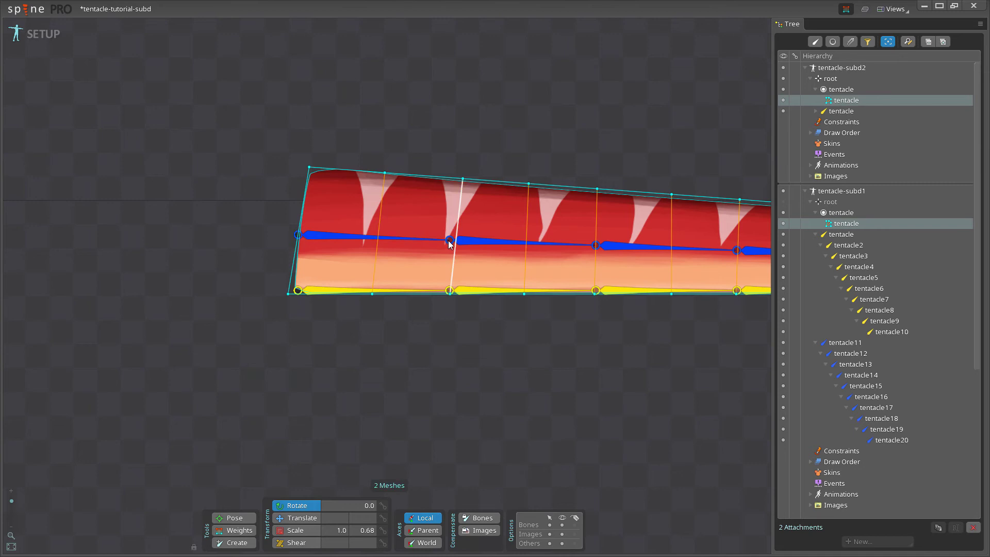
pyautogui.click(787, 341)
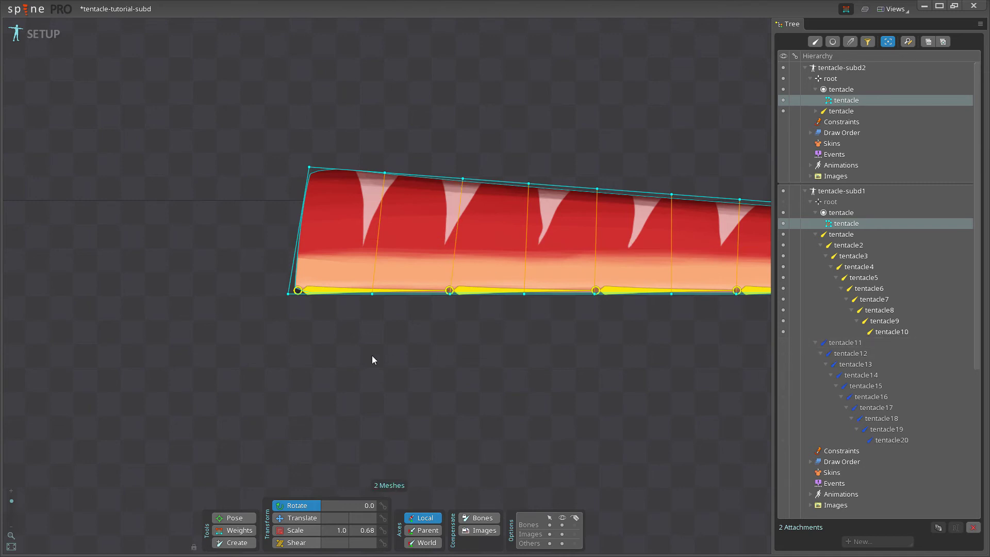
# Step: Inspect the mesh's bottom-edge vertices and bone joint, then zoom back out to both meshes
pyautogui.click(288, 294)
pyautogui.click(372, 294)
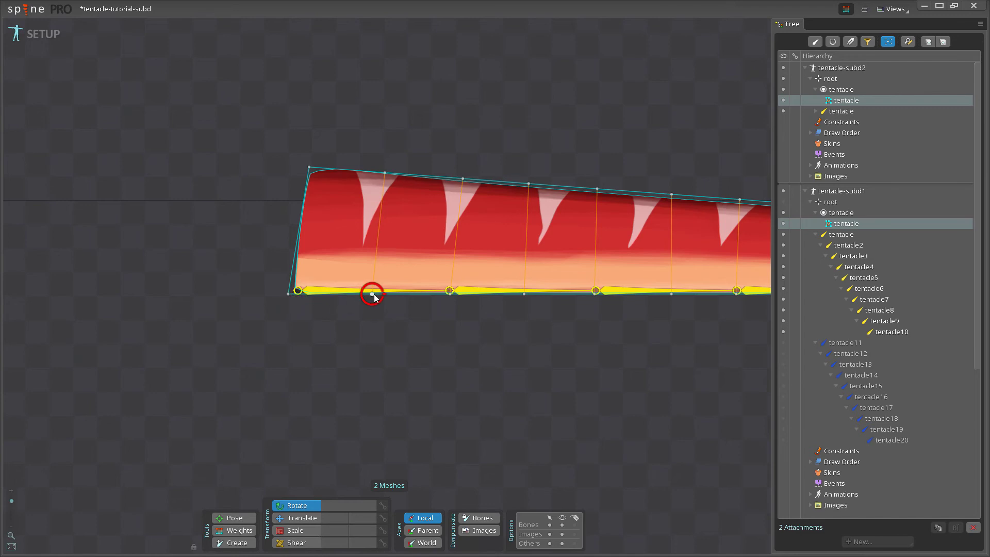
pyautogui.click(450, 294)
pyautogui.click(524, 294)
pyautogui.click(595, 294)
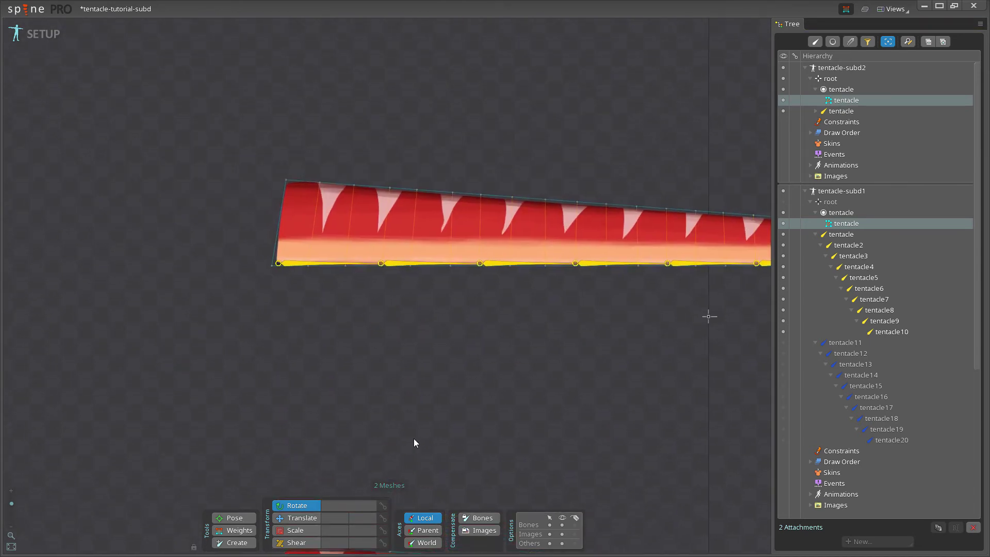
pyautogui.scroll(3, 321, 258)
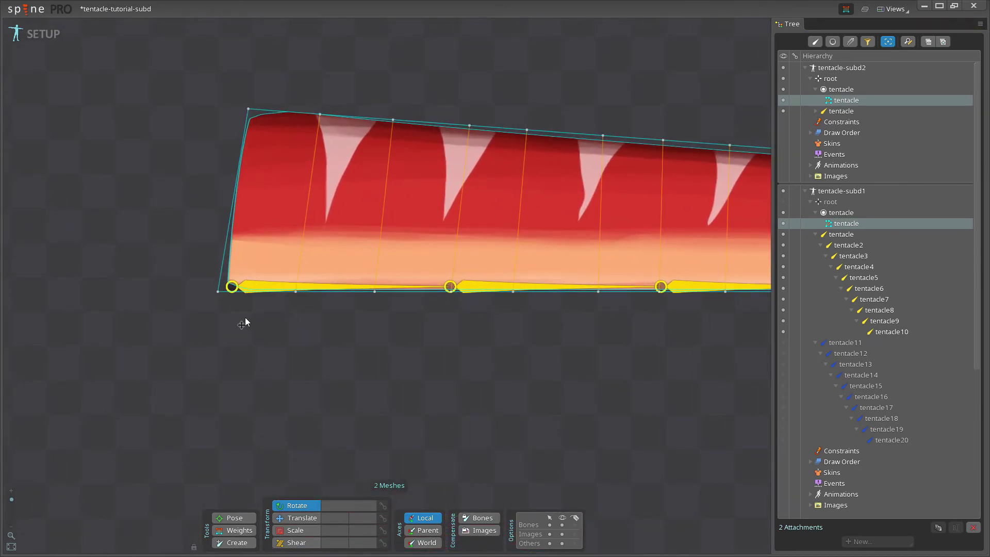
pyautogui.click(218, 292)
pyautogui.click(450, 292)
pyautogui.scroll(-3, 496, 323)
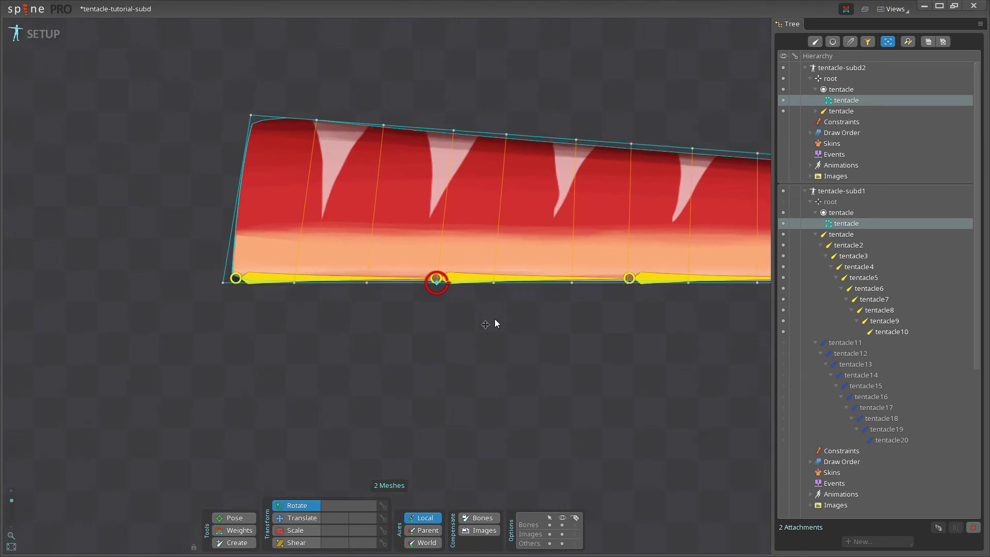
pyautogui.scroll(-5, 445, 271)
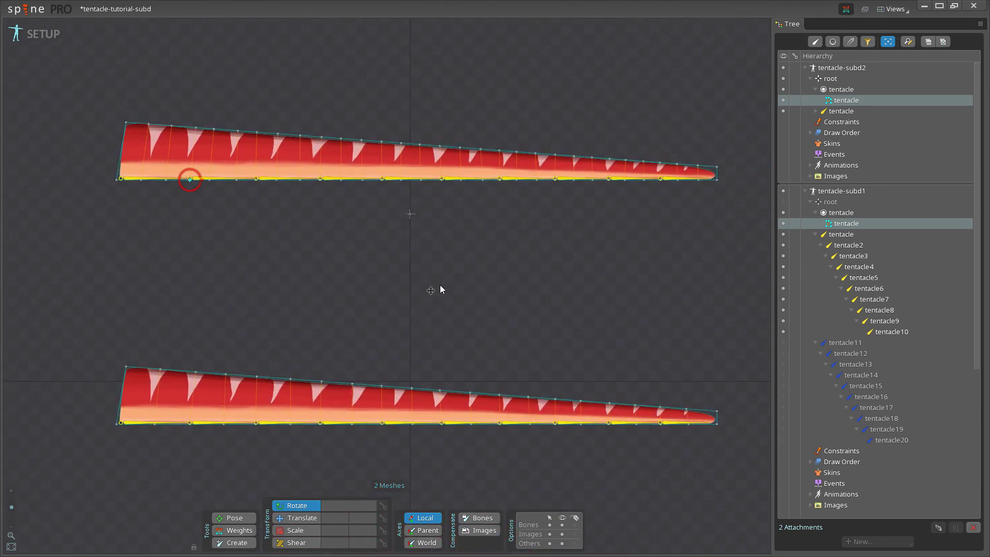
pyautogui.click(407, 284)
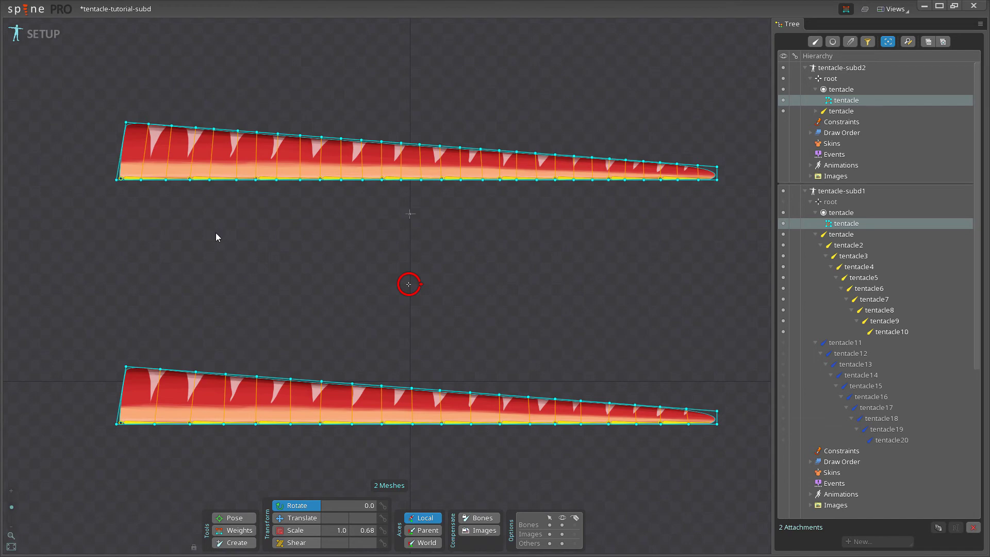
# Step: In Animate mode, smooth the left tentacle mesh's weights four times
pyautogui.click(42, 34)
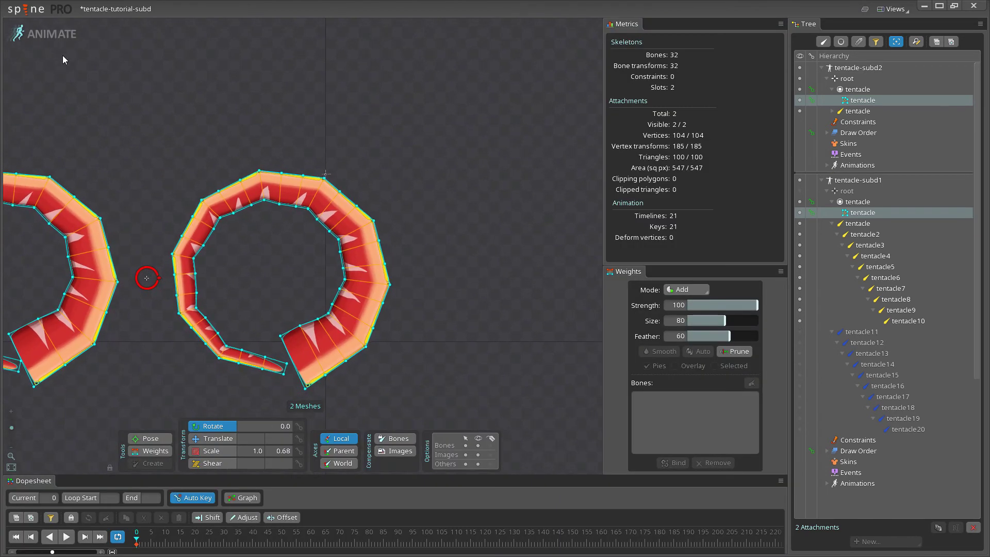
pyautogui.click(298, 81)
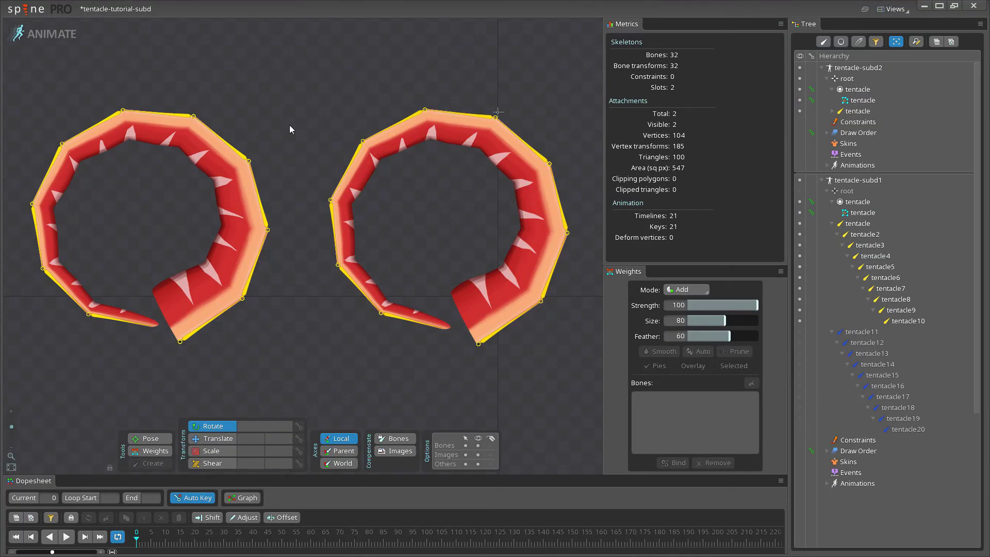
pyautogui.click(231, 210)
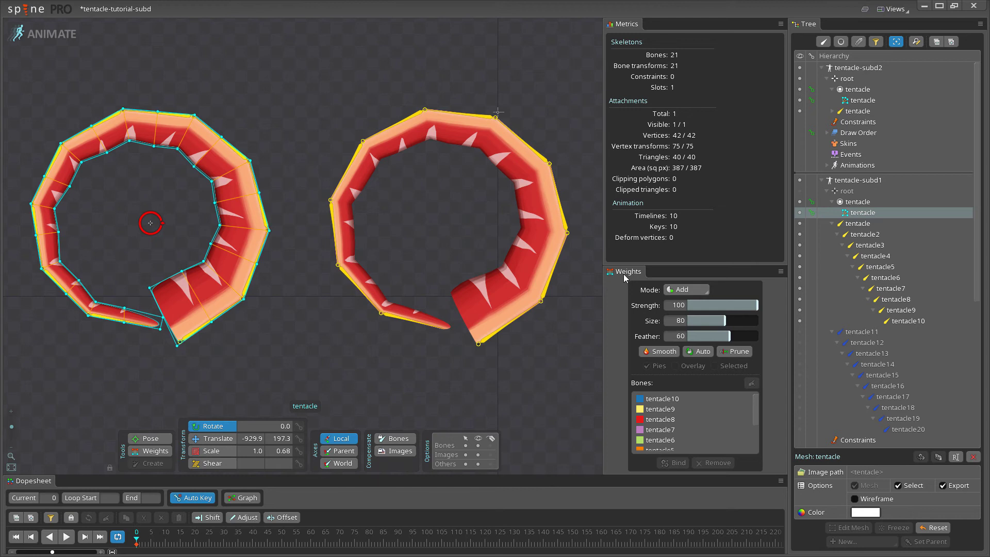
pyautogui.click(657, 354)
pyautogui.click(657, 354)
pyautogui.click(657, 354)
pyautogui.click(348, 337)
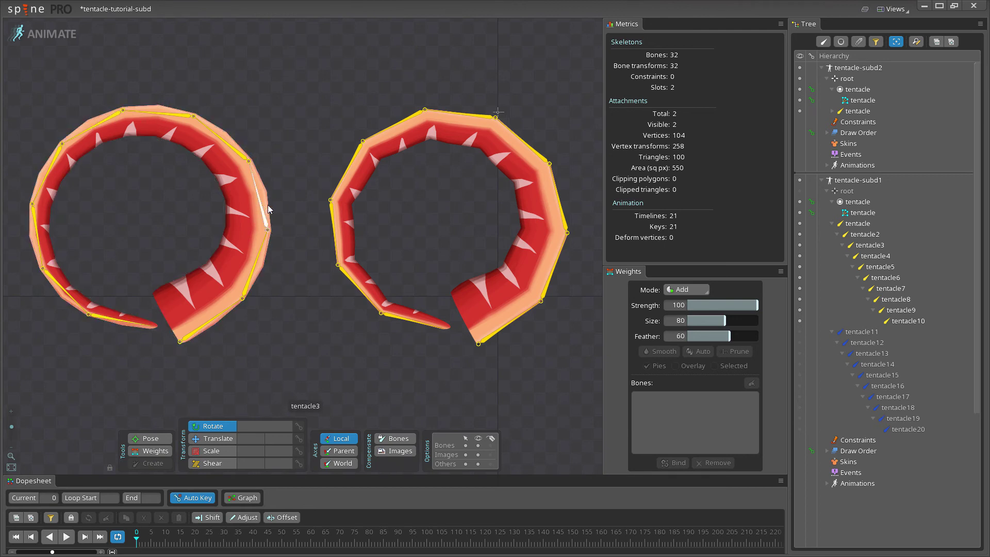
# Step: Smooth the right tentacle mesh's weights four times, then deselect and recentre both tentacles
pyautogui.click(500, 280)
pyautogui.moveTo(567, 367); pyautogui.dragTo(464, 385)
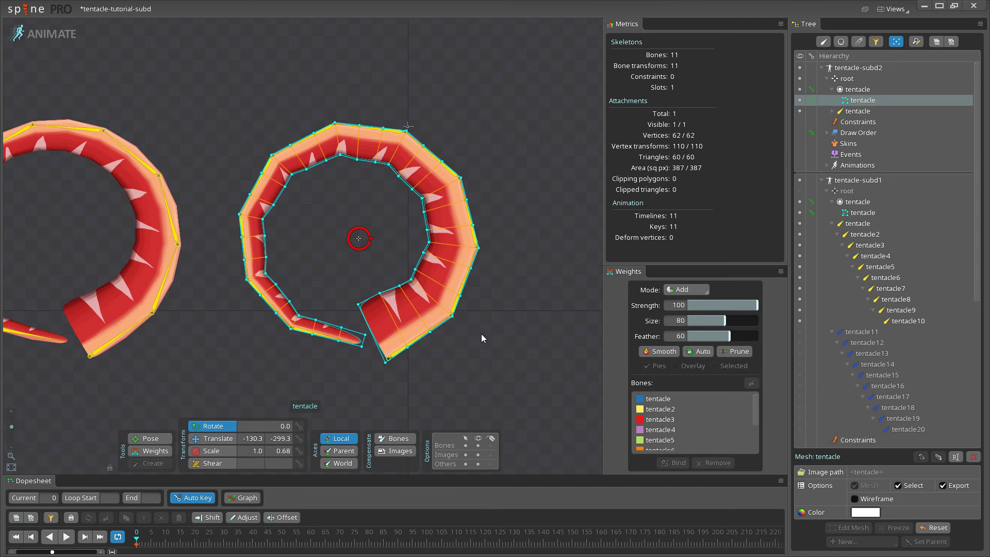
pyautogui.click(654, 351)
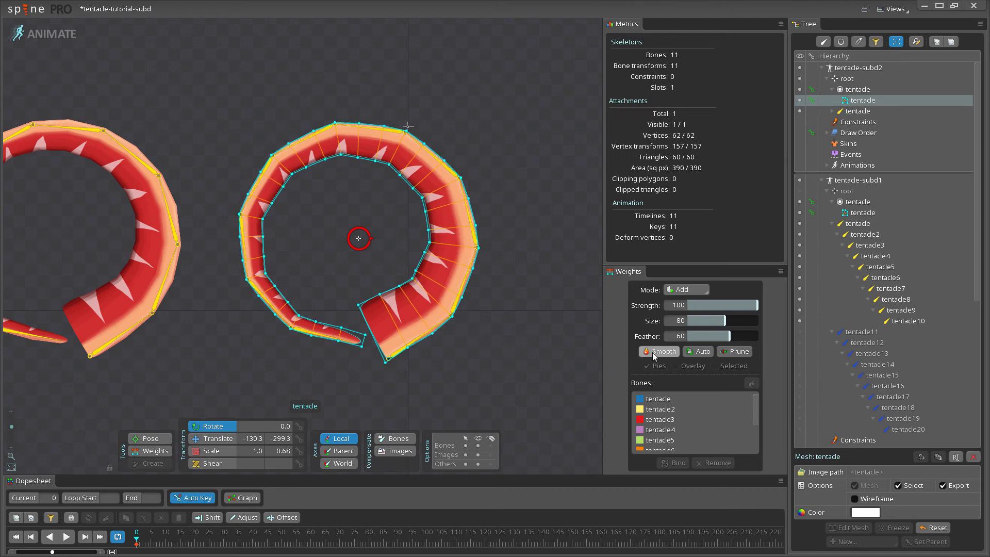
pyautogui.click(653, 352)
pyautogui.click(653, 352)
pyautogui.click(653, 352)
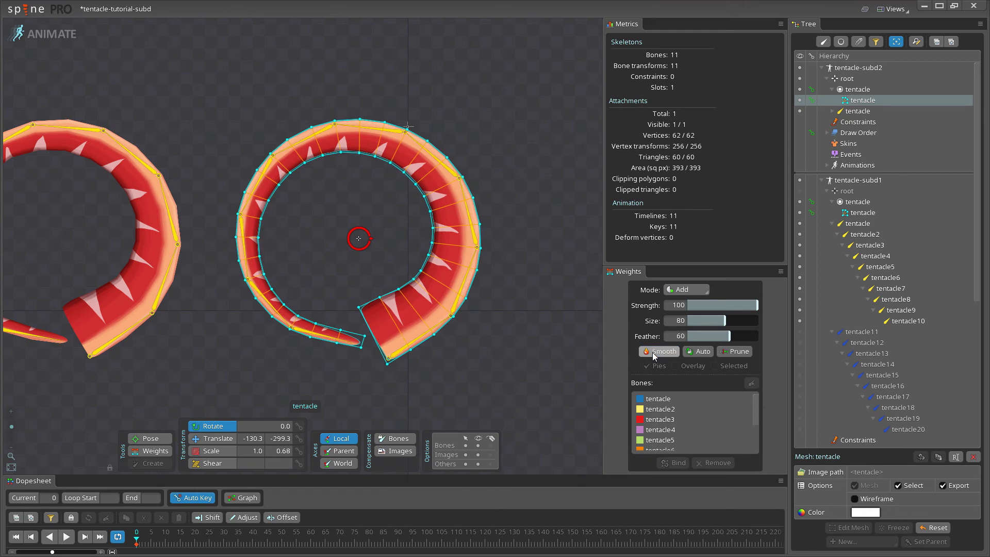
pyautogui.click(477, 381)
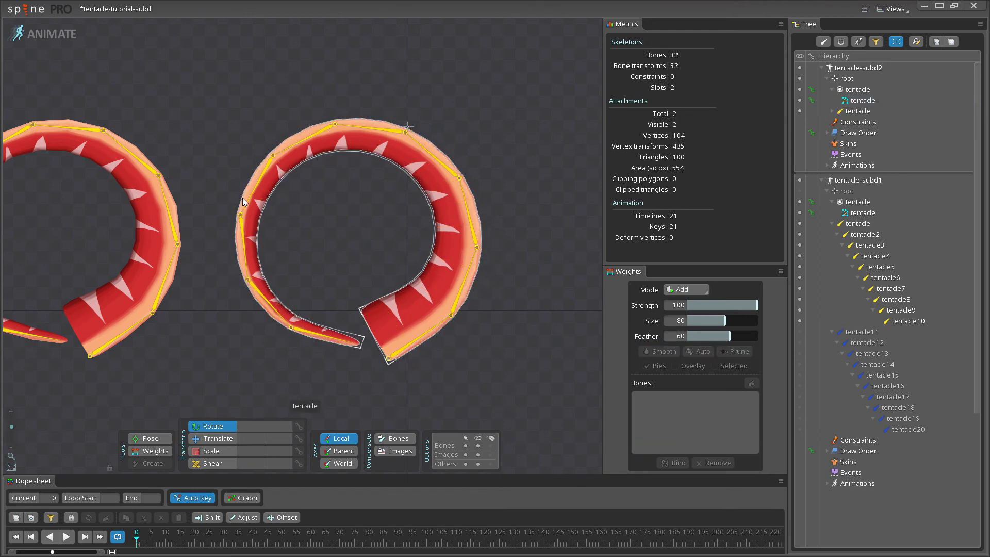
pyautogui.moveTo(229, 132); pyautogui.dragTo(311, 127)
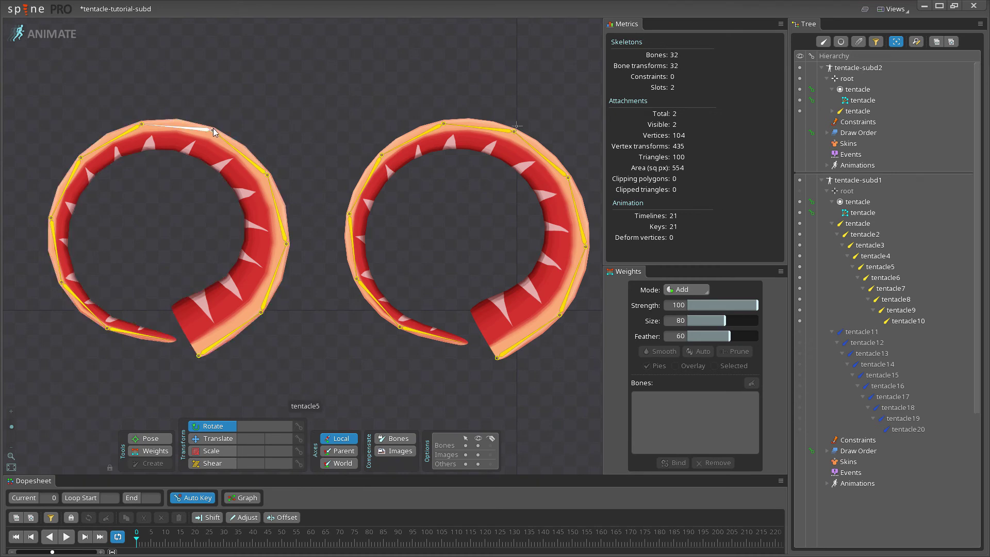
pyautogui.moveTo(290, 111); pyautogui.dragTo(323, 97)
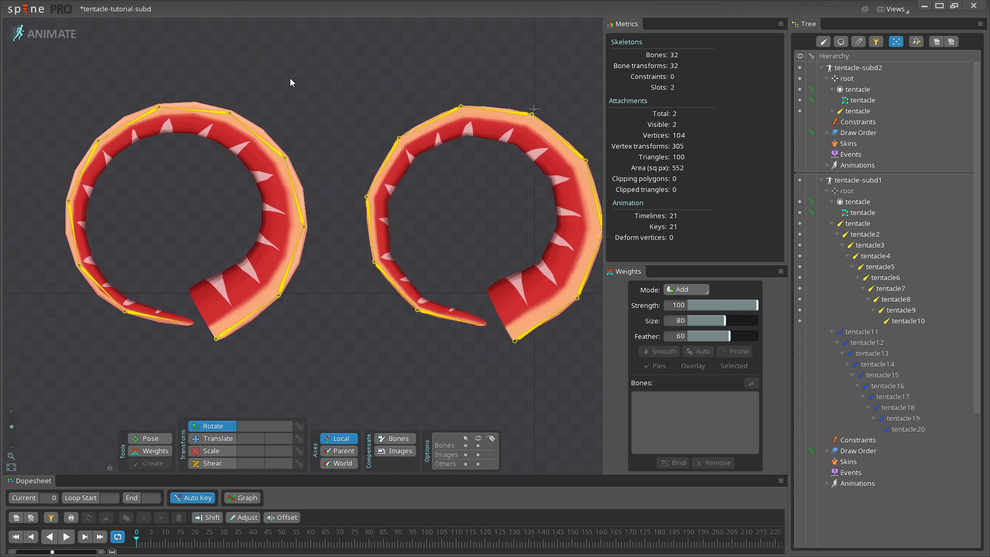
# Step: Show weights on the left tentacle mesh and inspect a base vertex's bone influences
pyautogui.moveTo(295, 109); pyautogui.dragTo(404, 110)
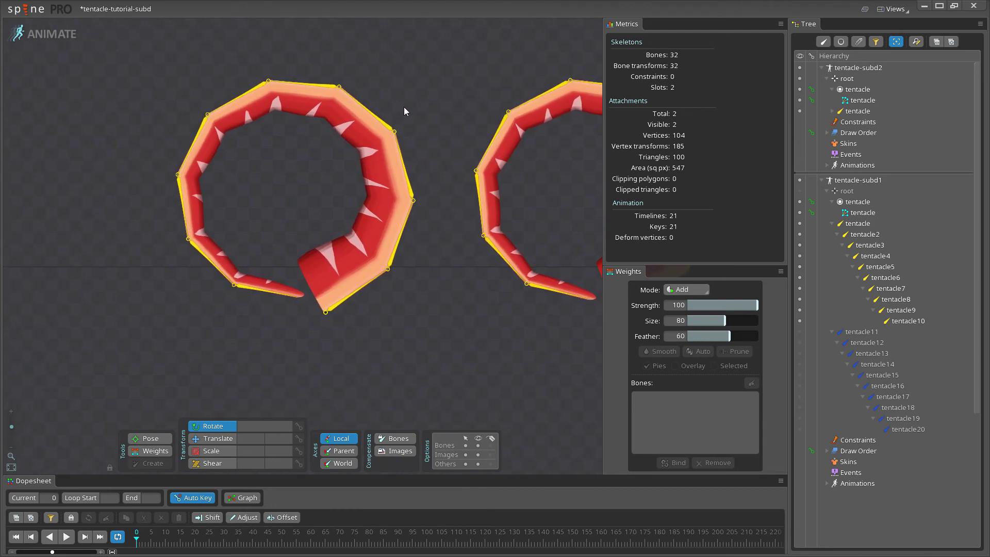
pyautogui.click(380, 180)
pyautogui.scroll(2, 443, 106)
pyautogui.scroll(1, 442, 108)
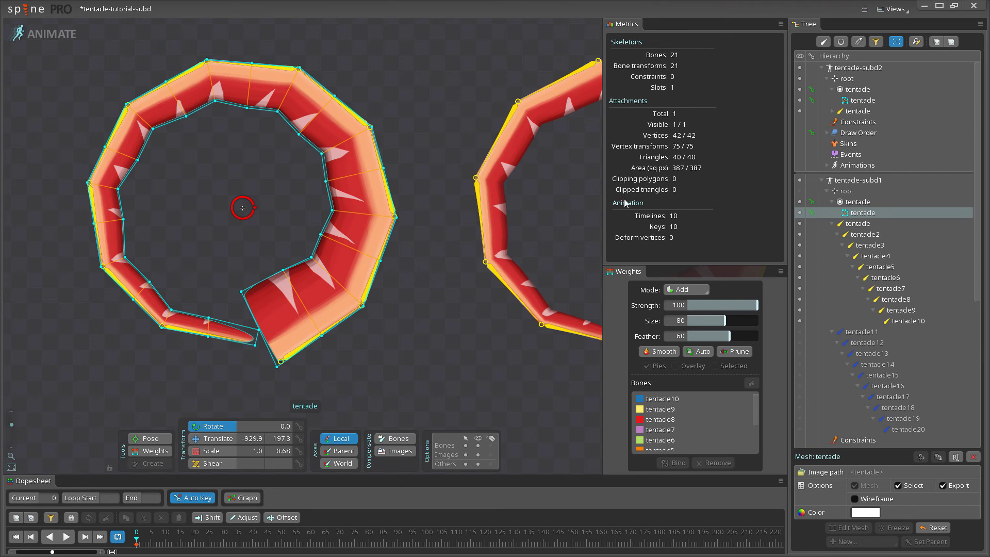
pyautogui.click(163, 452)
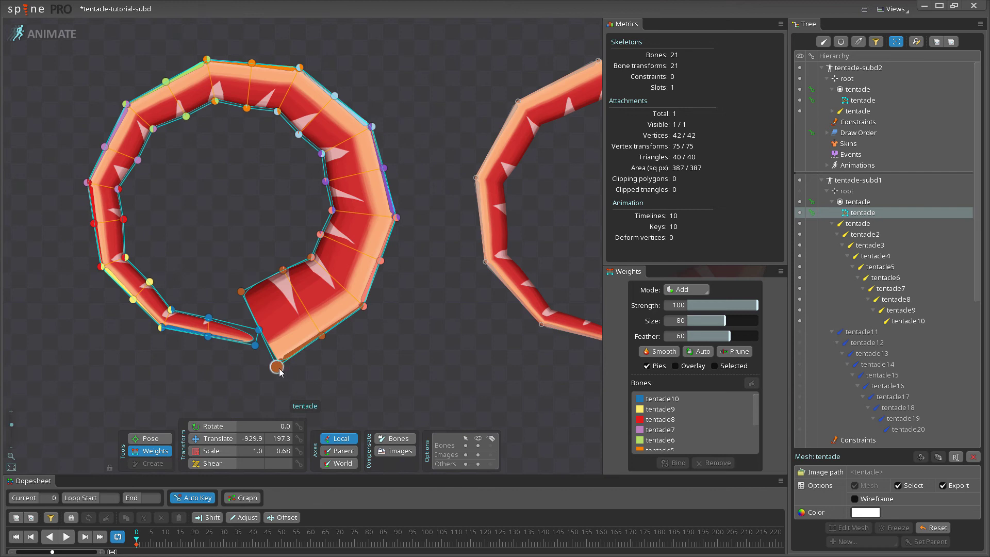
pyautogui.click(277, 366)
pyautogui.scroll(-1, 756, 411)
pyautogui.moveTo(756, 431); pyautogui.dragTo(755, 453)
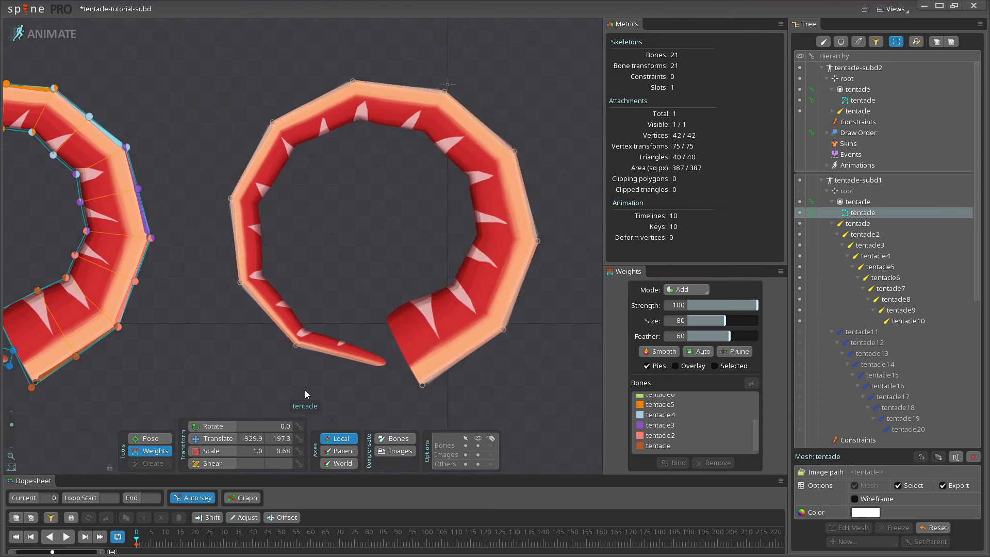
# Step: Smooth the right tentacle mesh's weights five times into multi-bone blends
pyautogui.click(490, 218)
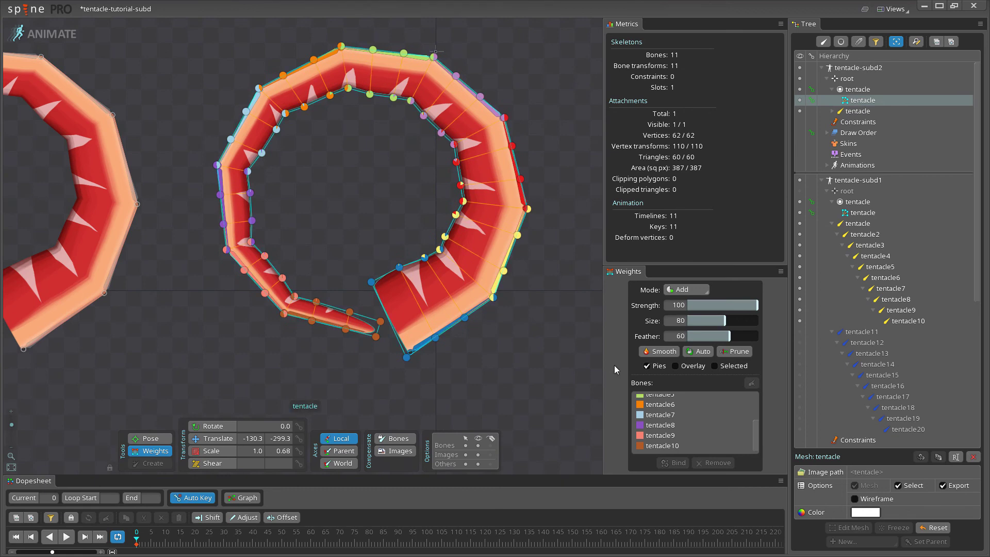
pyautogui.click(653, 356)
pyautogui.click(653, 355)
pyautogui.click(653, 356)
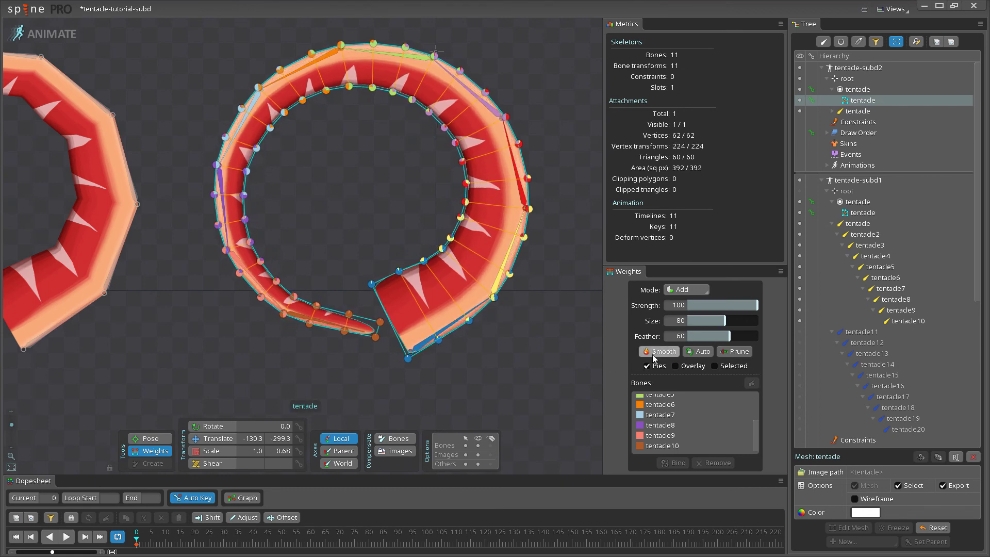
pyautogui.click(653, 356)
pyautogui.click(653, 356)
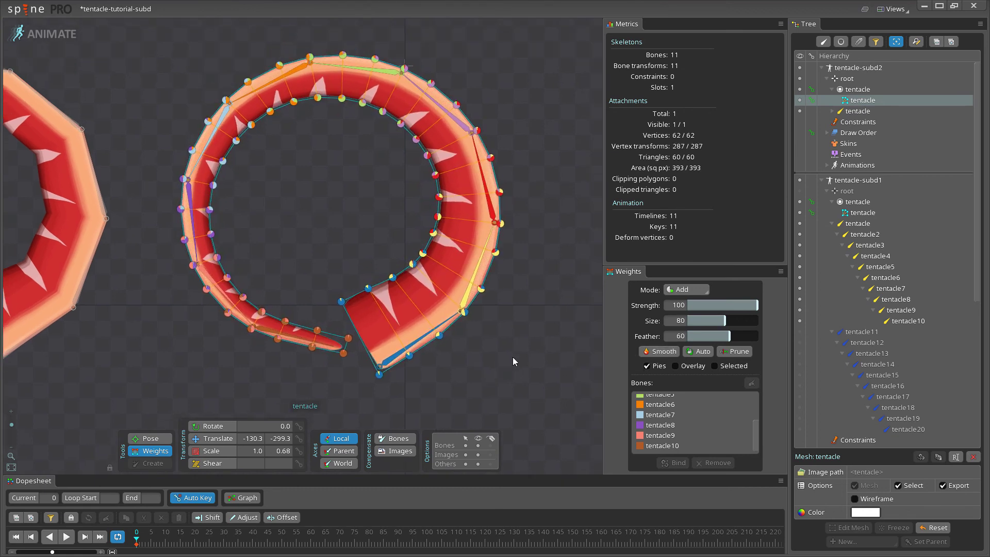
# Step: Prune a two-bone vertex's weights below 2%, then undo the prune
pyautogui.click(464, 312)
pyautogui.scroll(3, 749, 416)
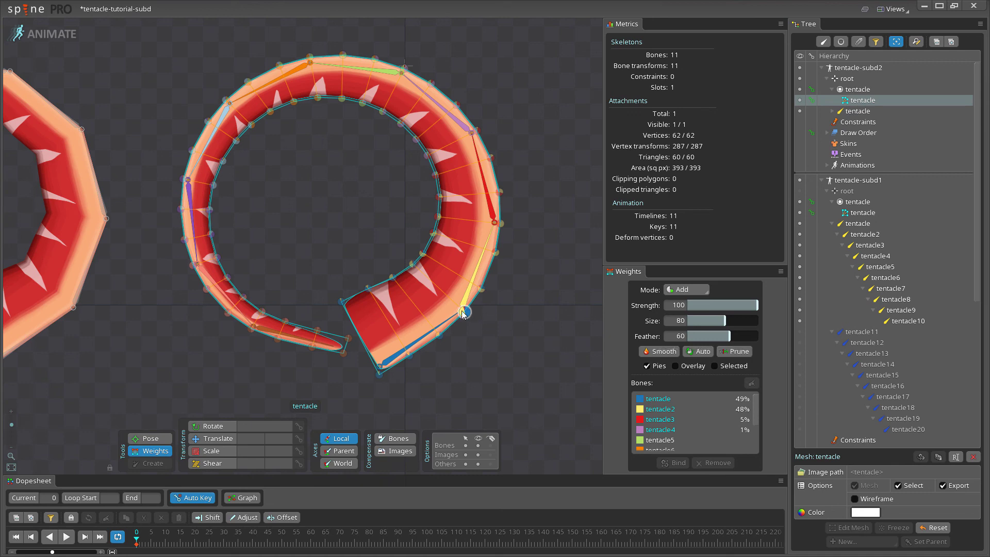
pyautogui.click(742, 355)
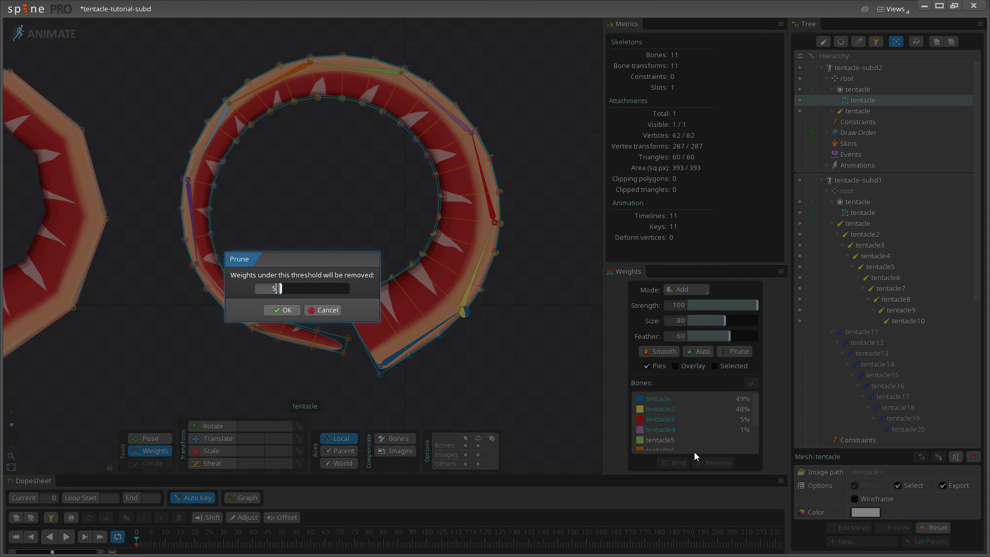
pyautogui.click(283, 311)
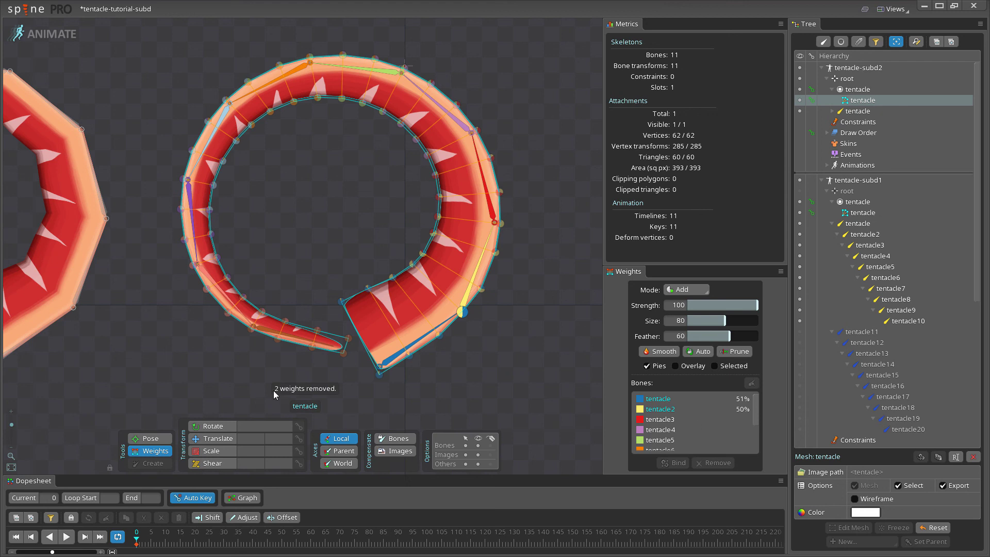
pyautogui.click(530, 376)
# Step: Test a 5% weight prune across the whole mesh, then undo it
pyautogui.click(531, 376)
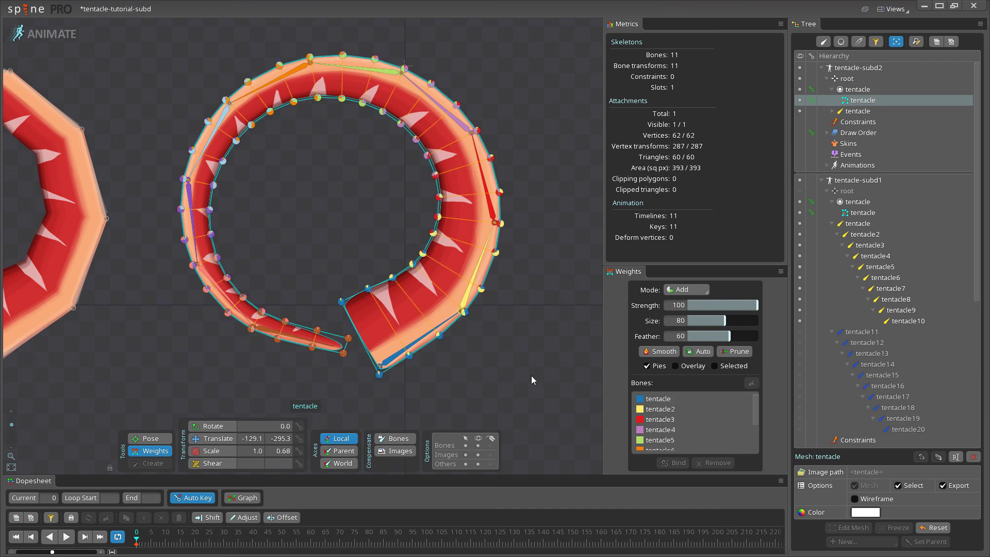
pyautogui.scroll(-1, 527, 371)
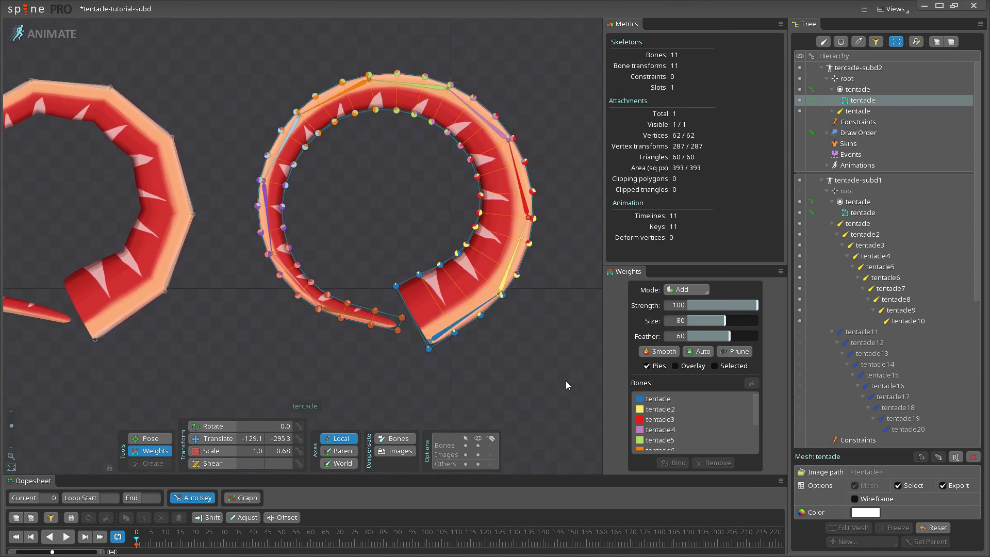
pyautogui.click(739, 351)
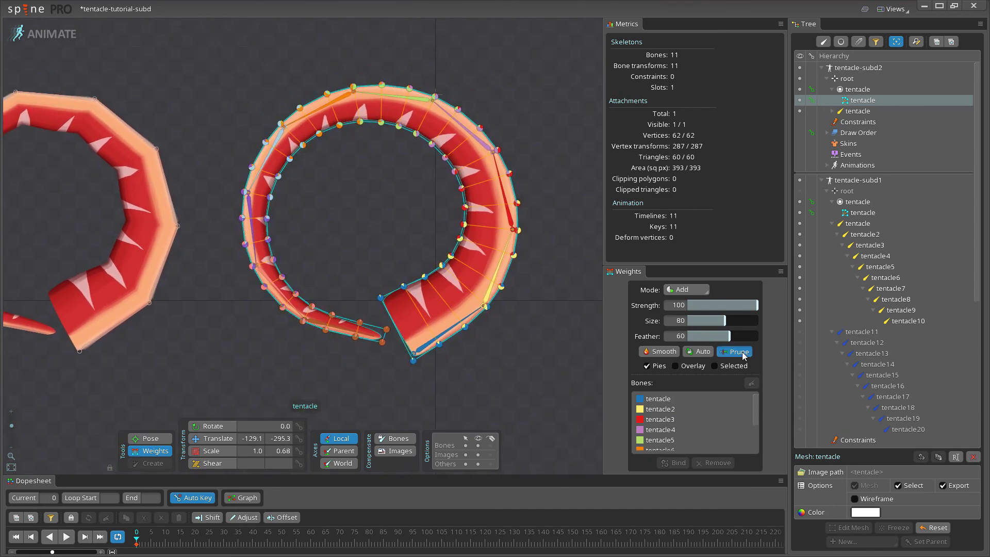
pyautogui.click(282, 310)
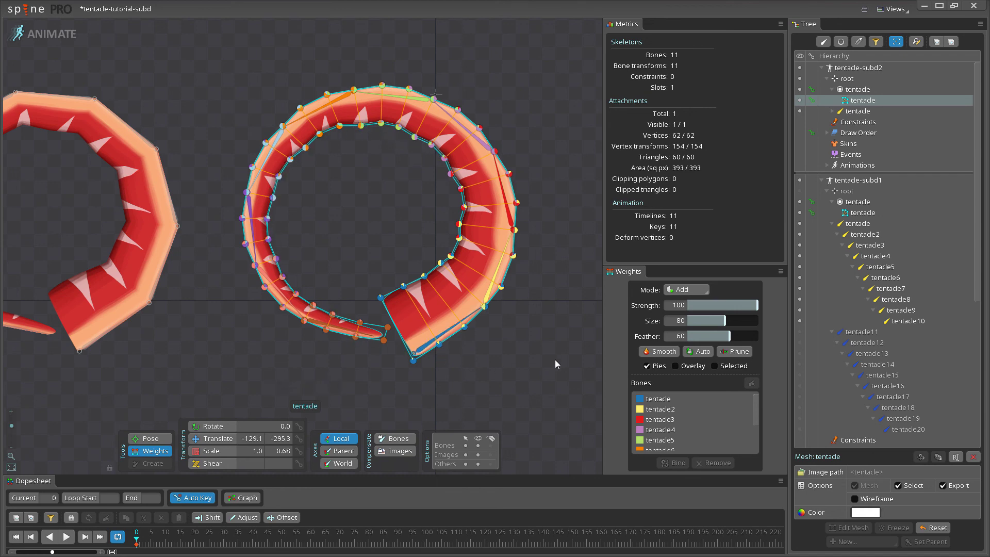
pyautogui.hotkey('ctrl', 'z')
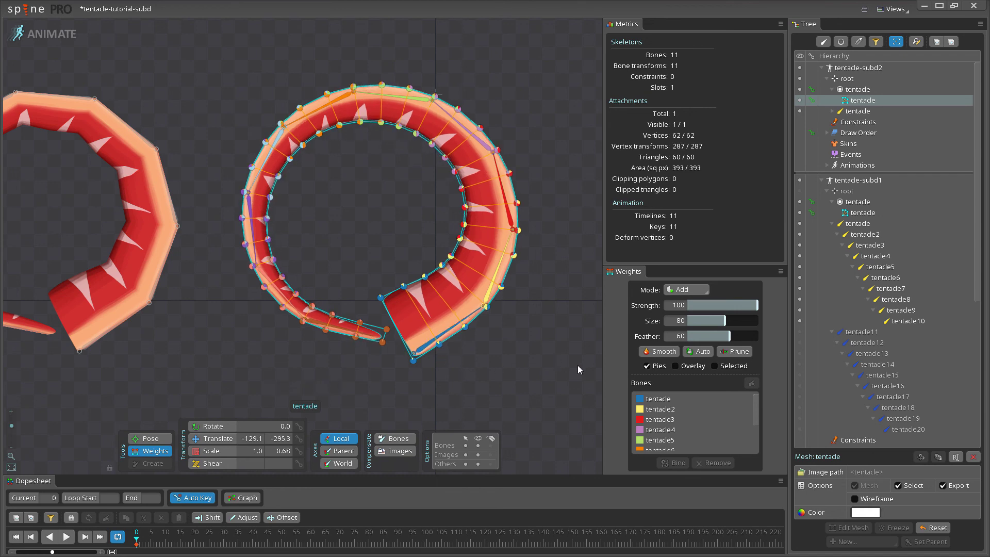
# Step: Prune the mesh's weights below 2%, cutting vertex transforms from 287 to 188
pyautogui.click(734, 354)
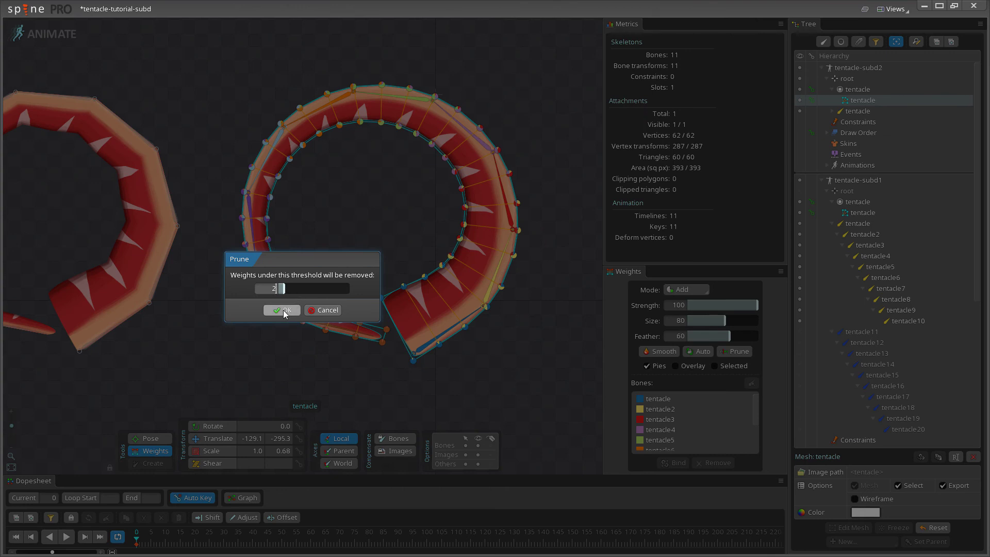
pyautogui.click(283, 310)
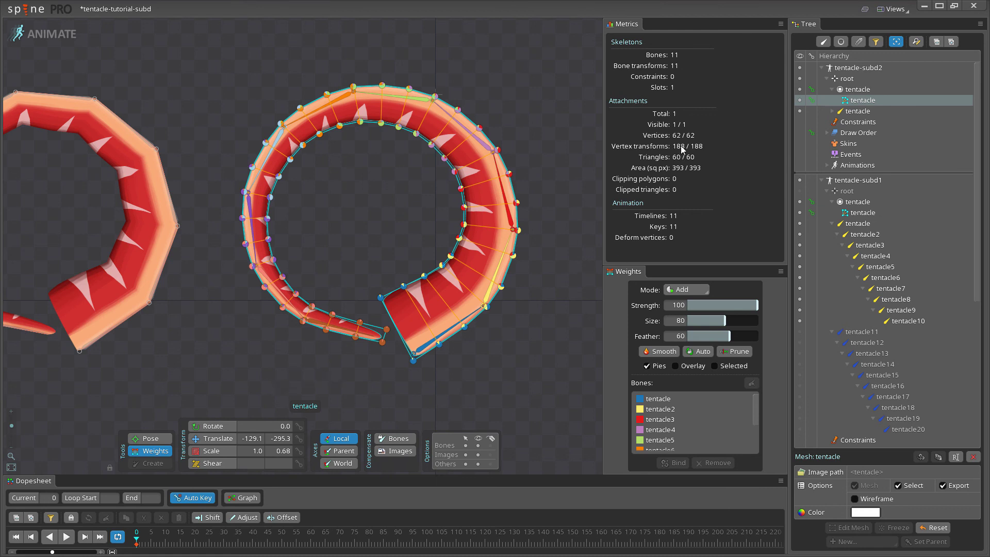
pyautogui.click(506, 374)
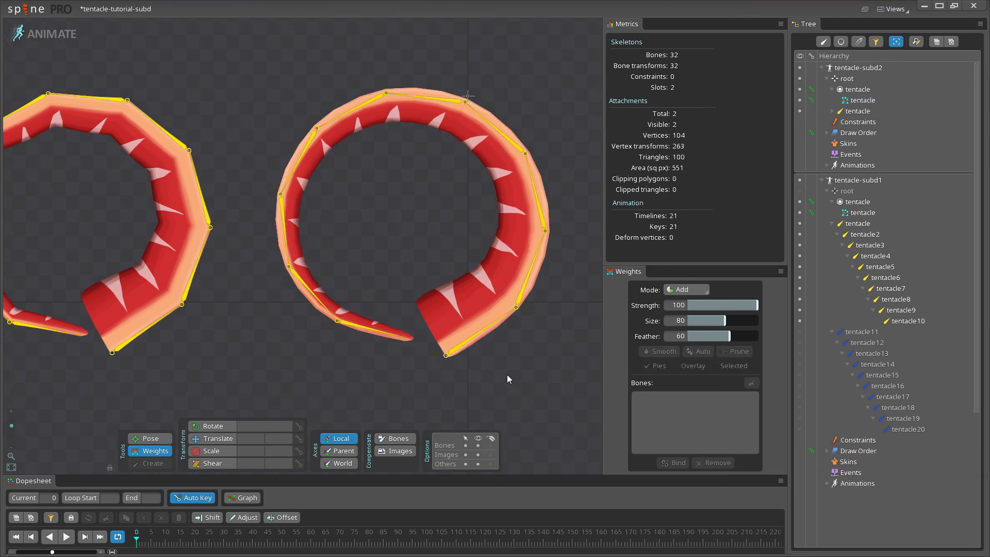
pyautogui.scroll(-2, 265, 369)
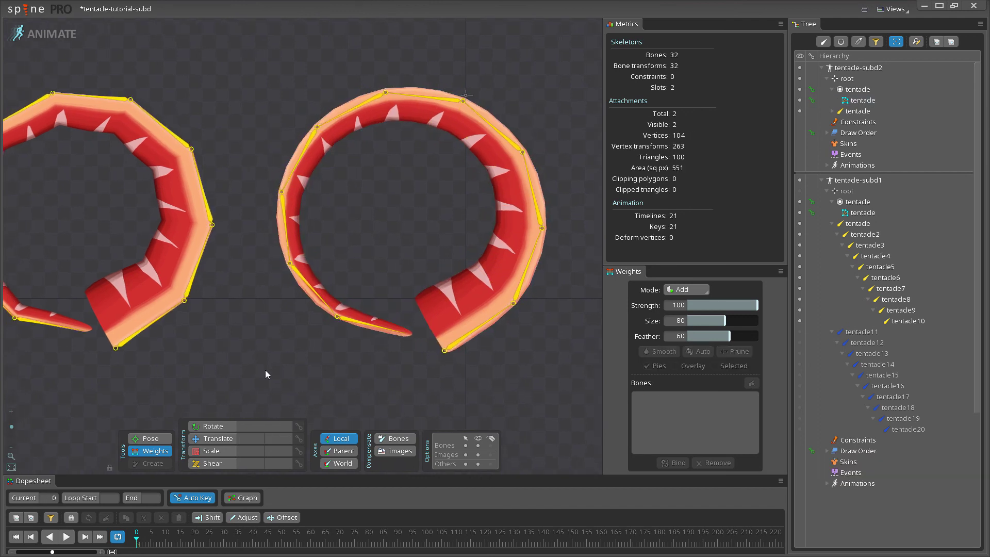